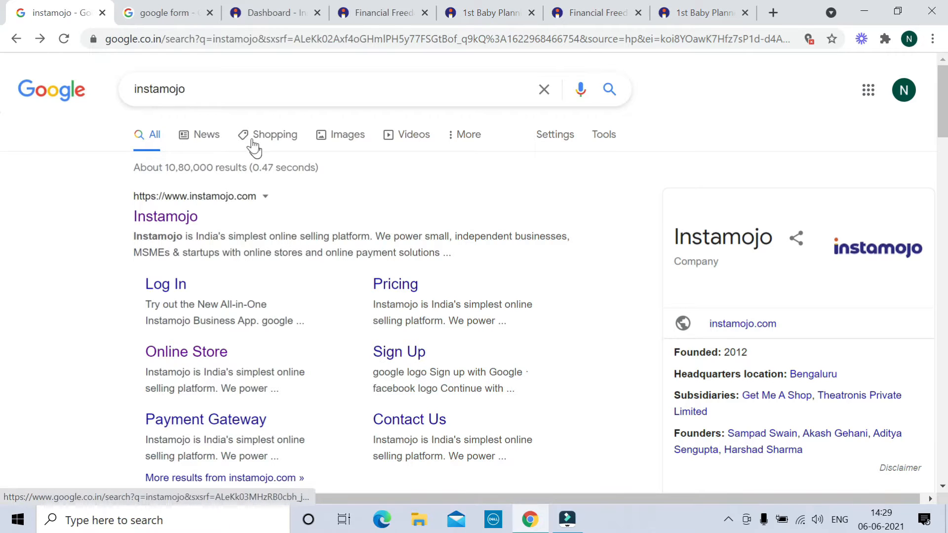
Move from the 'google form' search results to the Instamojo dashboard tab
click(158, 13)
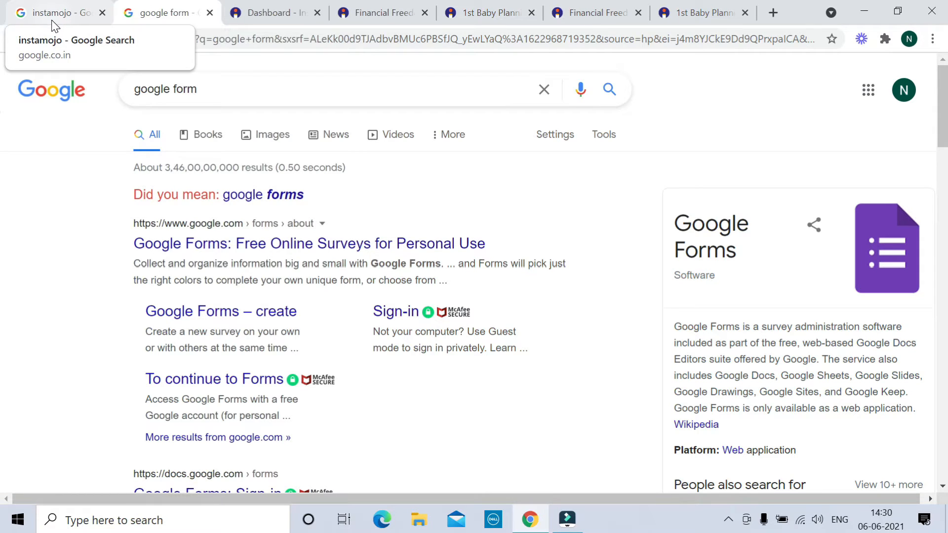
click(274, 13)
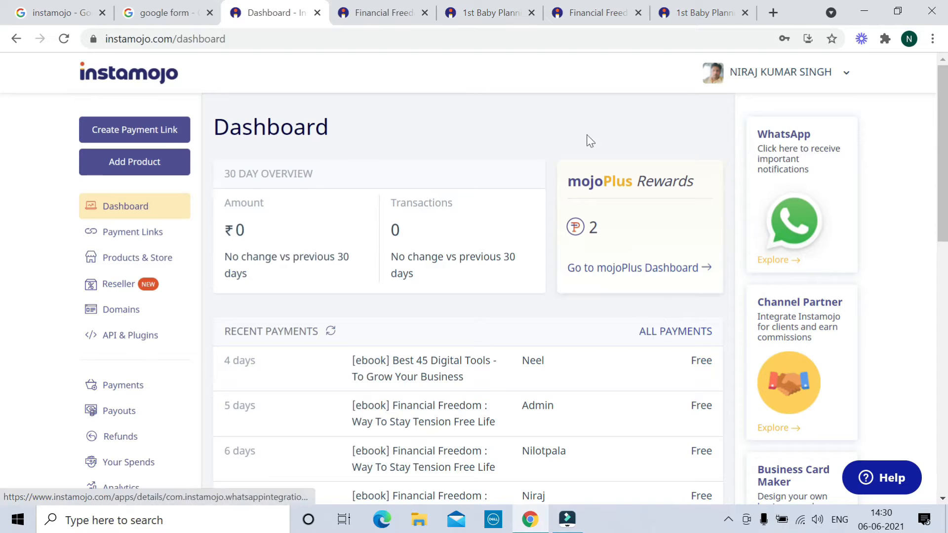
Start a new payment link with purpose 'Help' and amount 20000, and try creating it
click(132, 138)
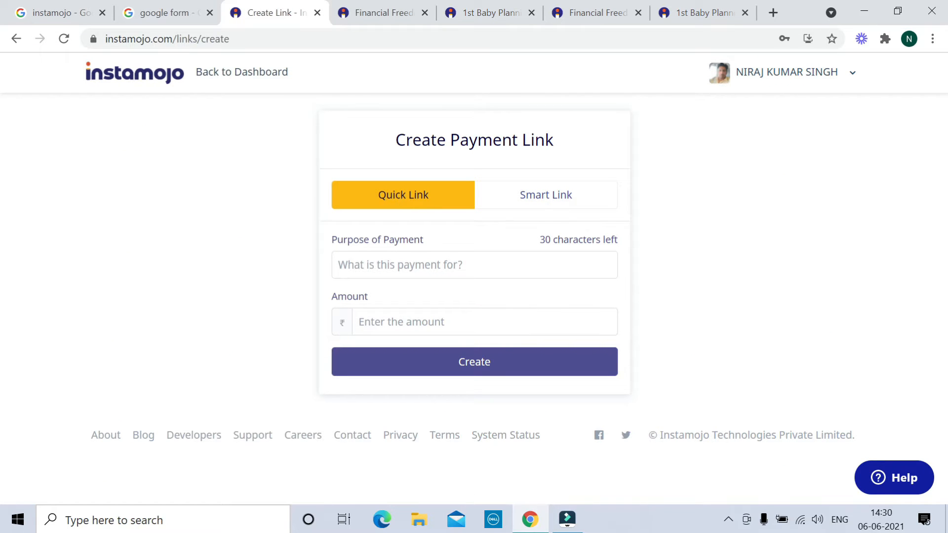
click(366, 268)
text(D)
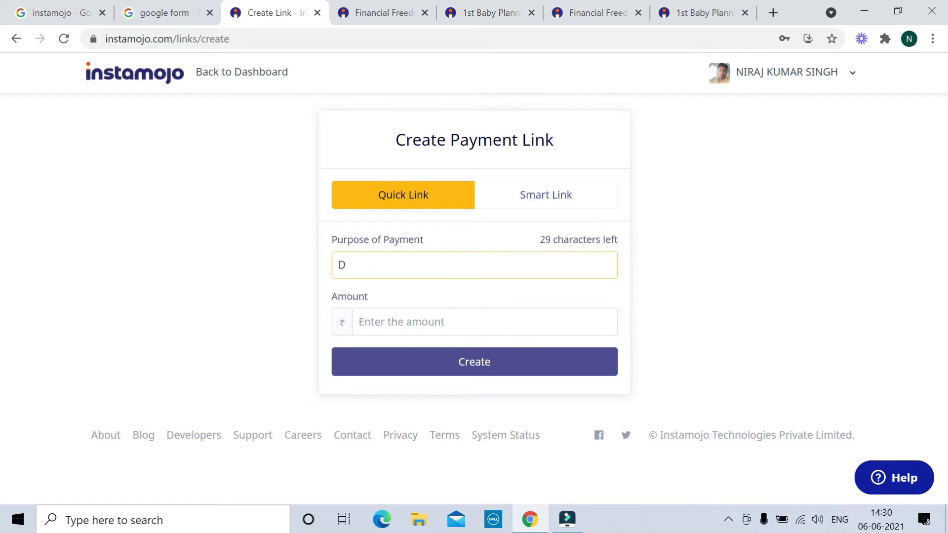
key(BackSpace)
text(Help)
click(369, 322)
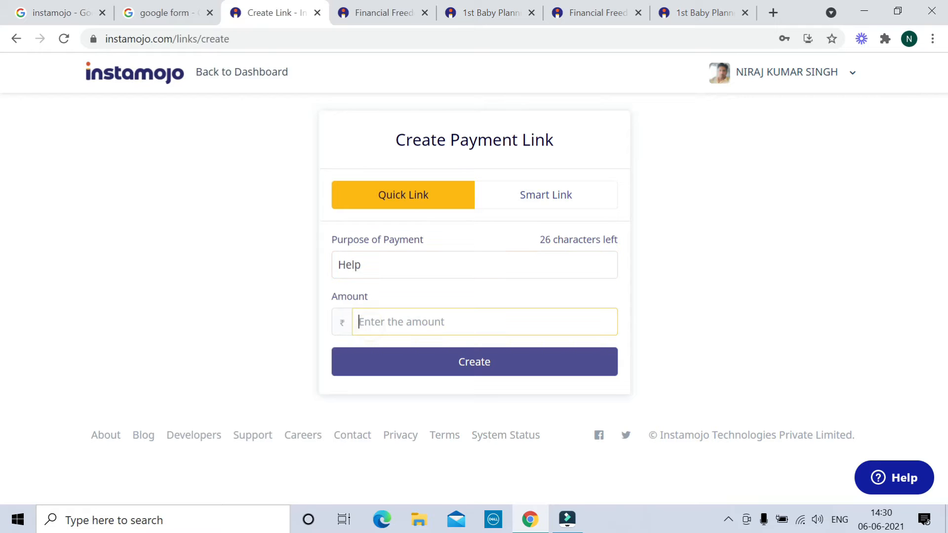
text(20000)
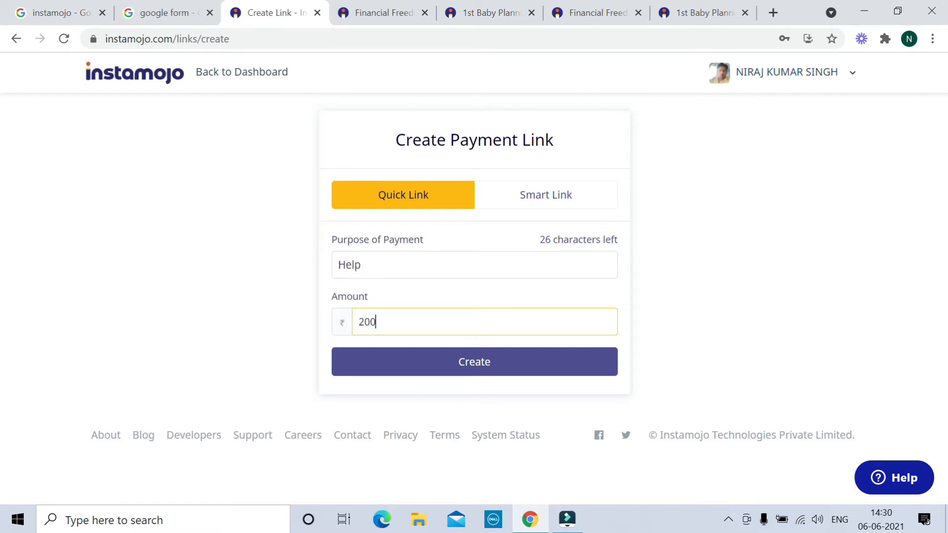
click(461, 368)
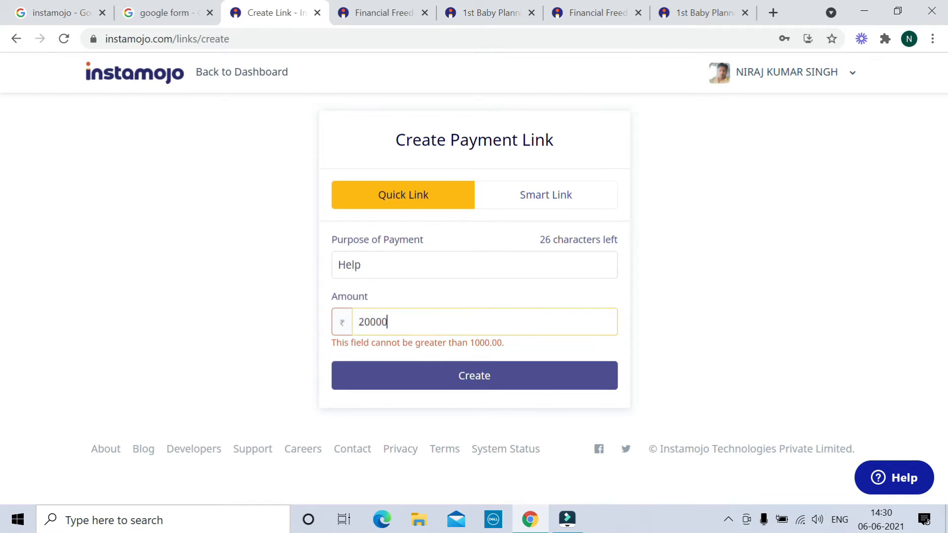
Correct the rejected amount to 1000 and create the payment link
click(405, 317)
key(BackSpace)
key(BackSpace)
key(BackSpace)
key(BackSpace)
key(BackSpace)
text(1000)
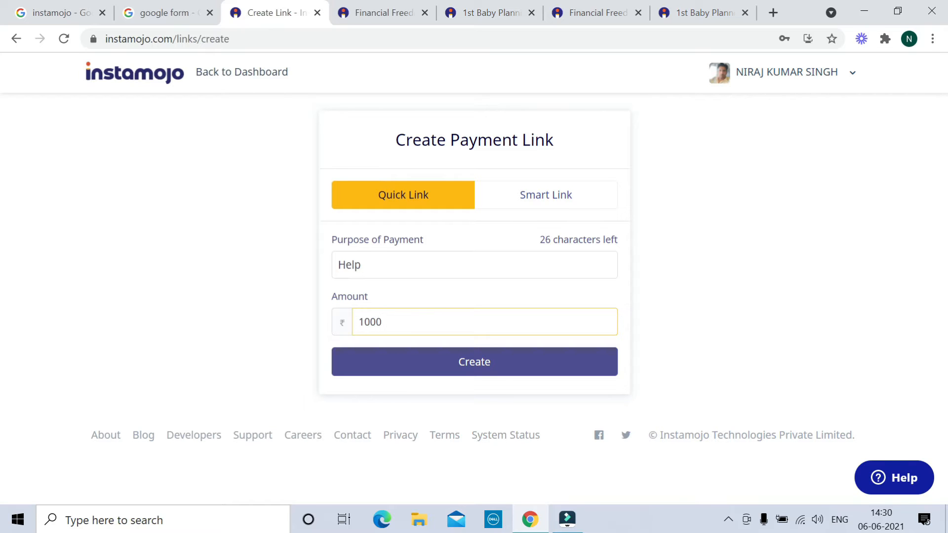
click(457, 365)
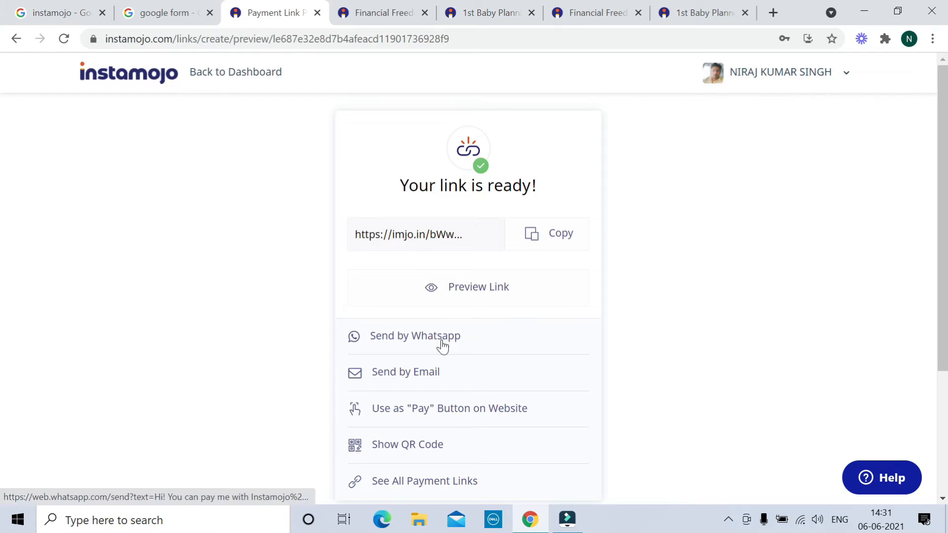
Copy the new Help payment link from the link-ready page
scroll(499, 350, down, 1)
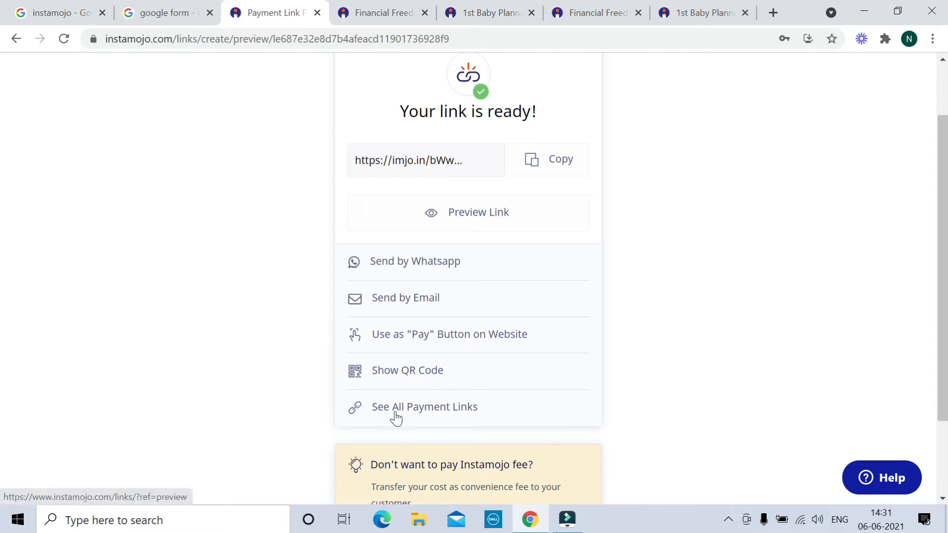
scroll(500, 417, up, 1)
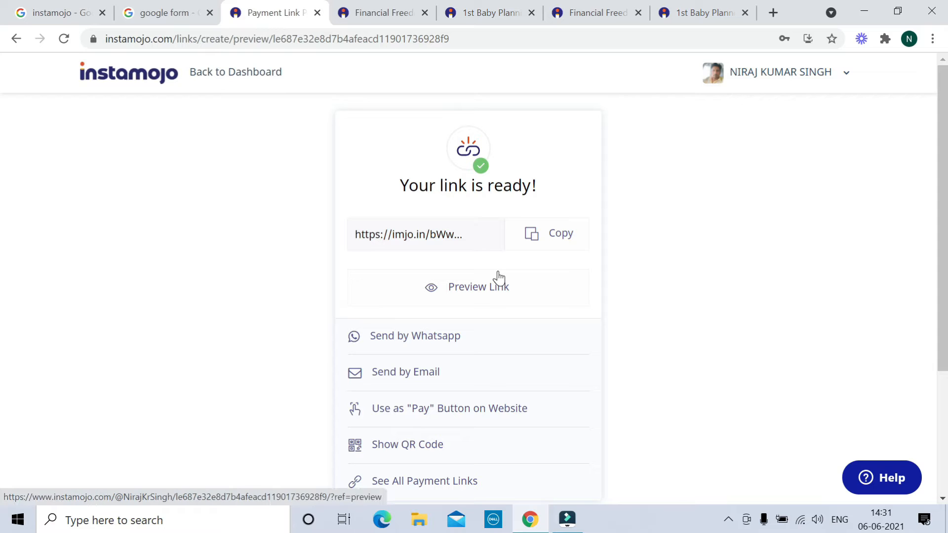
click(563, 243)
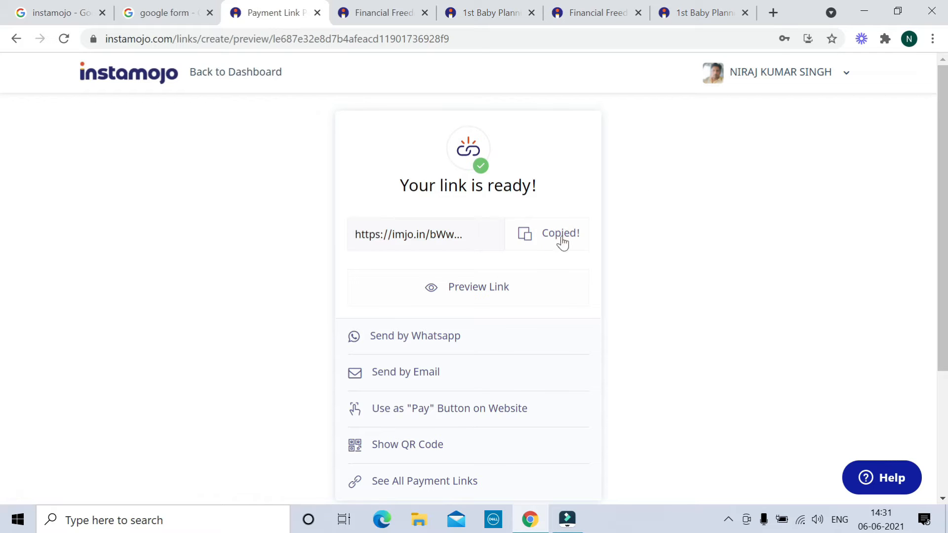
Load the copied link in a new tab to check the ₹1,000 page, then return to the dashboard
click(775, 11)
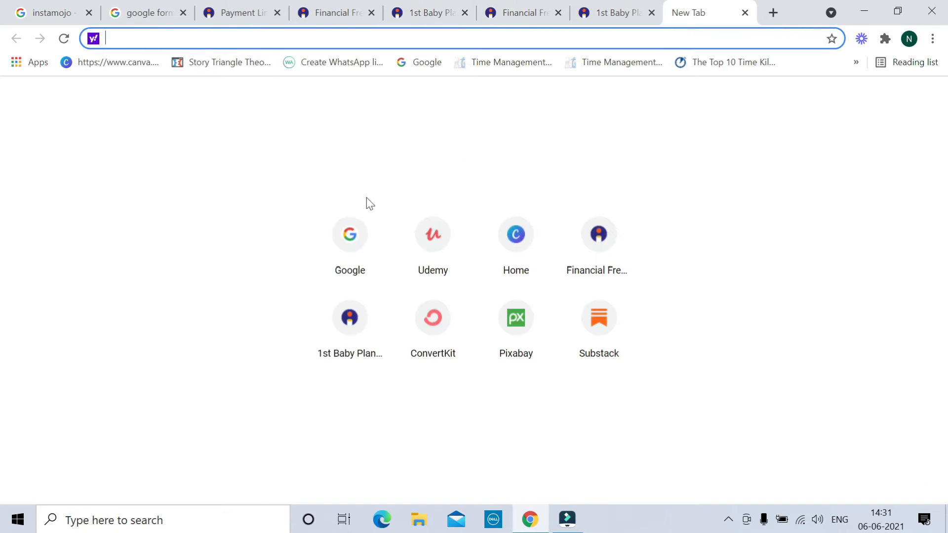
click(350, 232)
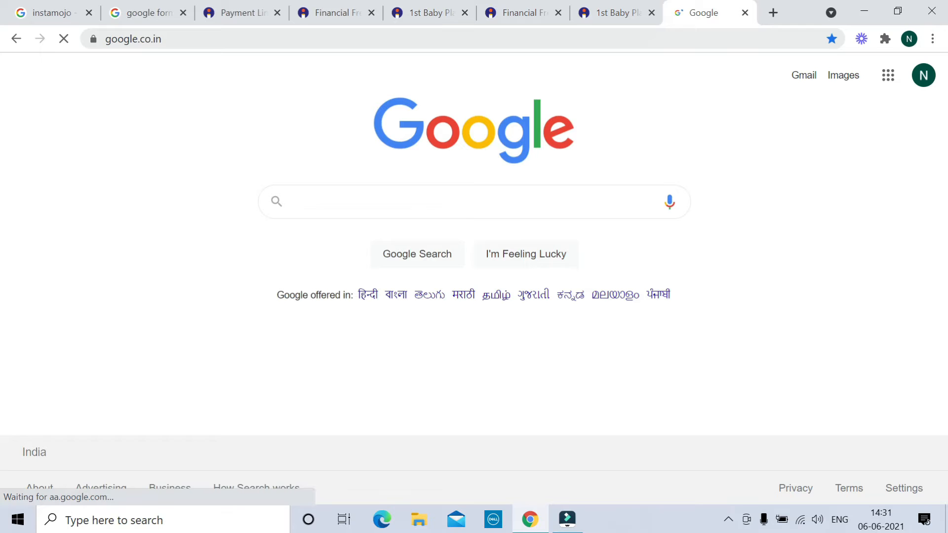
click(211, 38)
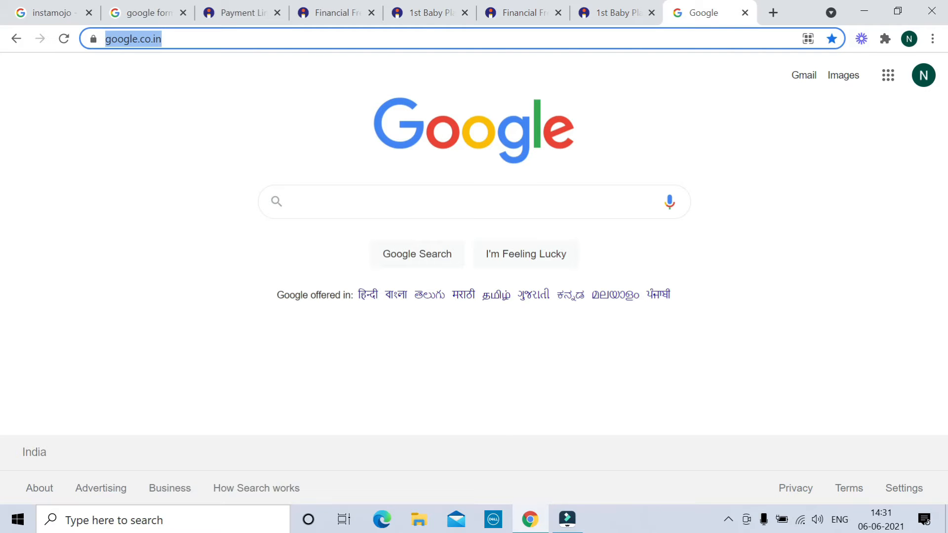
key(ctrl+v)
key(Return)
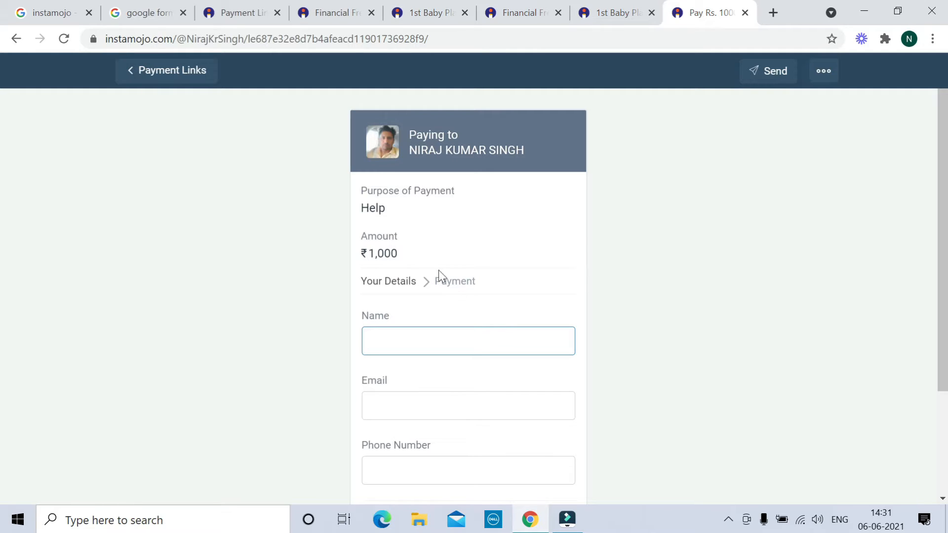
click(234, 12)
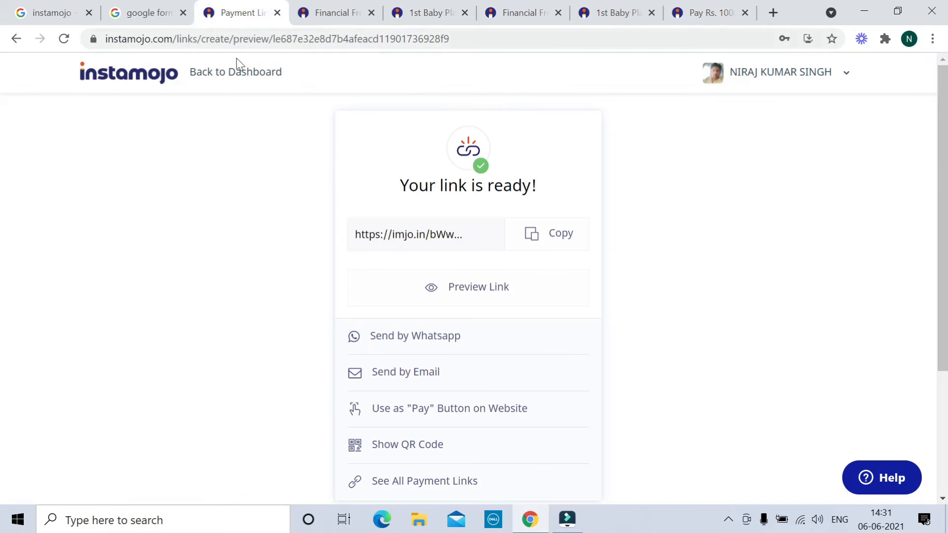
click(210, 78)
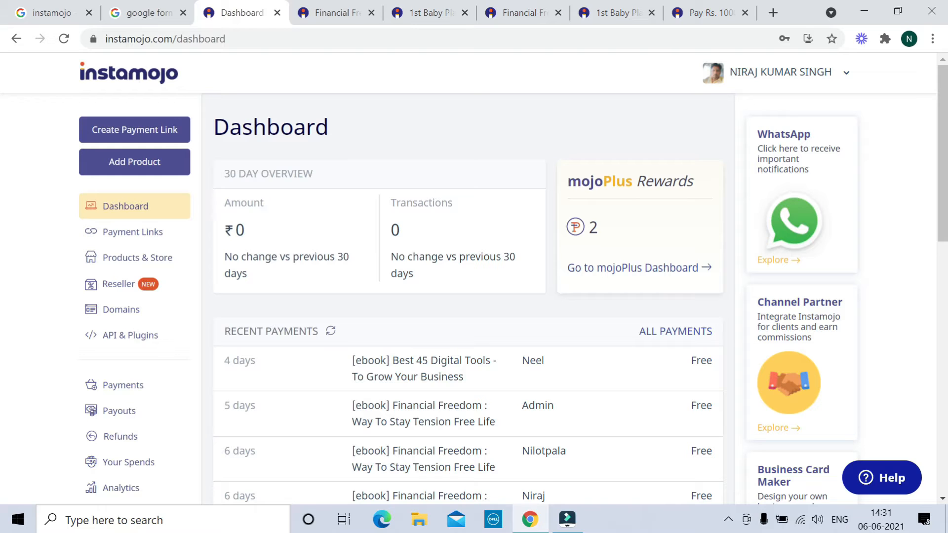
Compare the Physical Product and Digital Product forms, then go to the Financial Freedom ebook page
click(127, 168)
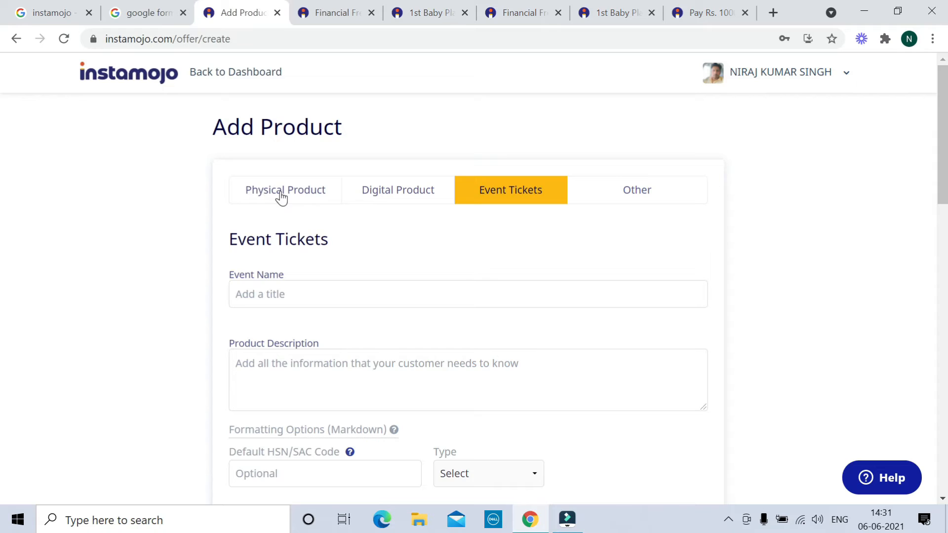
click(282, 198)
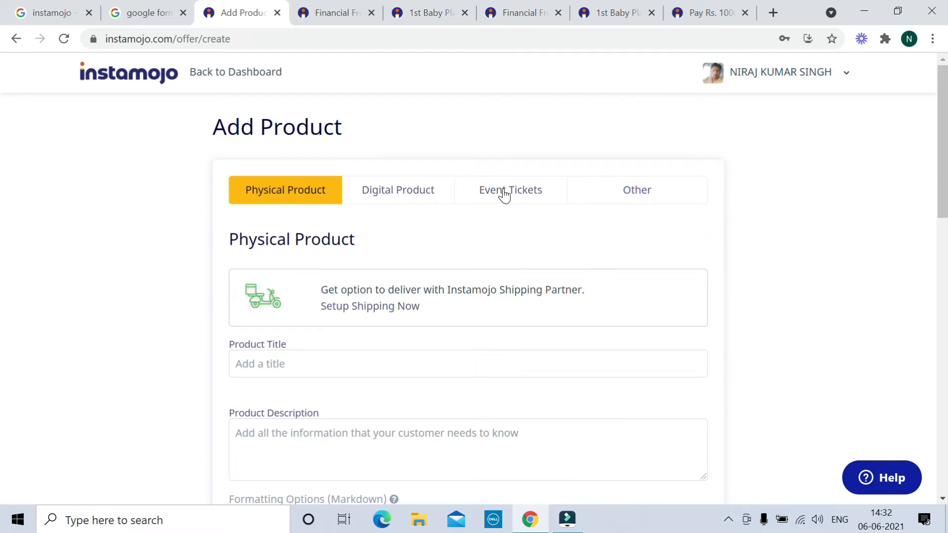
click(396, 193)
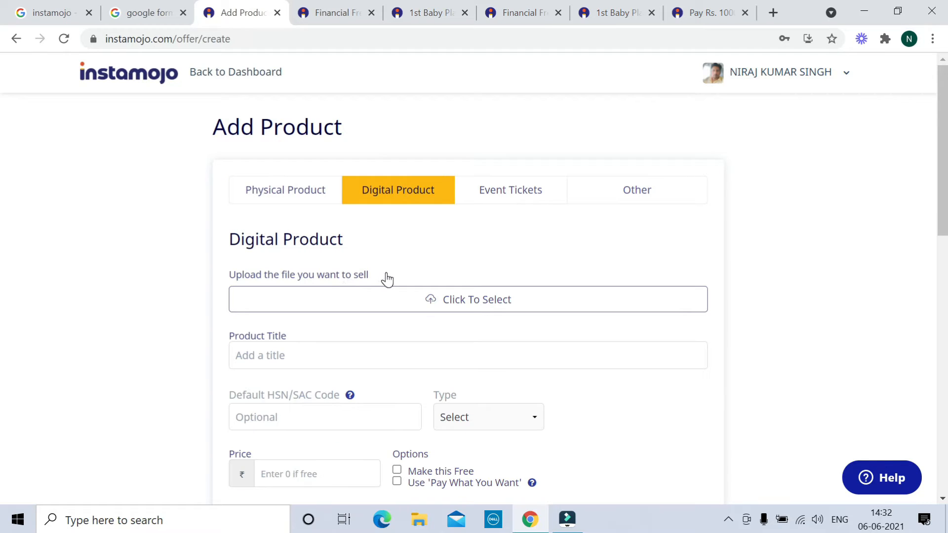
scroll(385, 316, down, 2)
scroll(384, 316, down, 2)
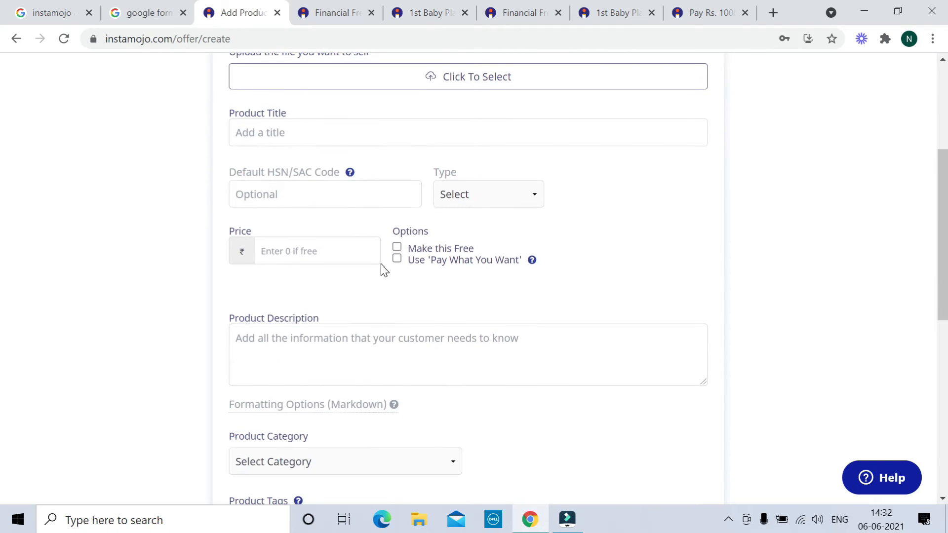
scroll(384, 269, up, 5)
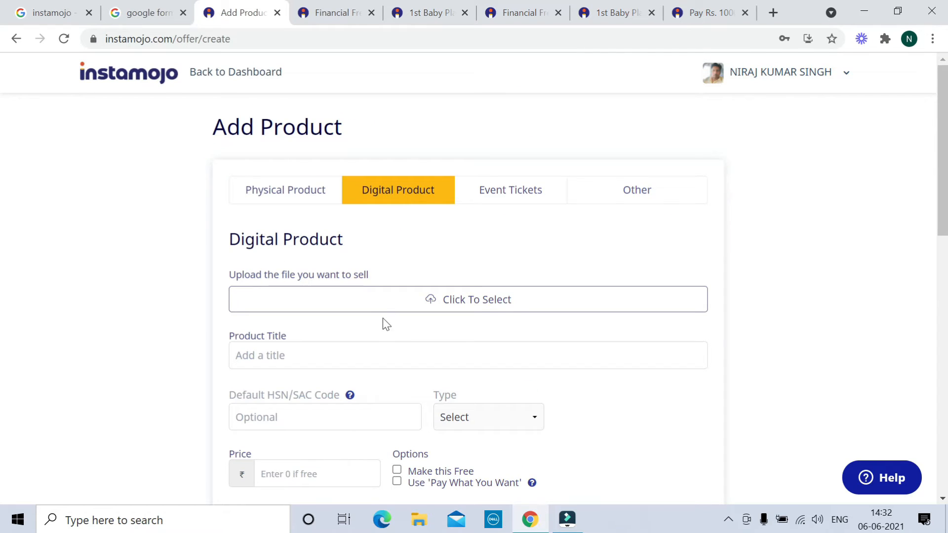
scroll(387, 302, down, 3)
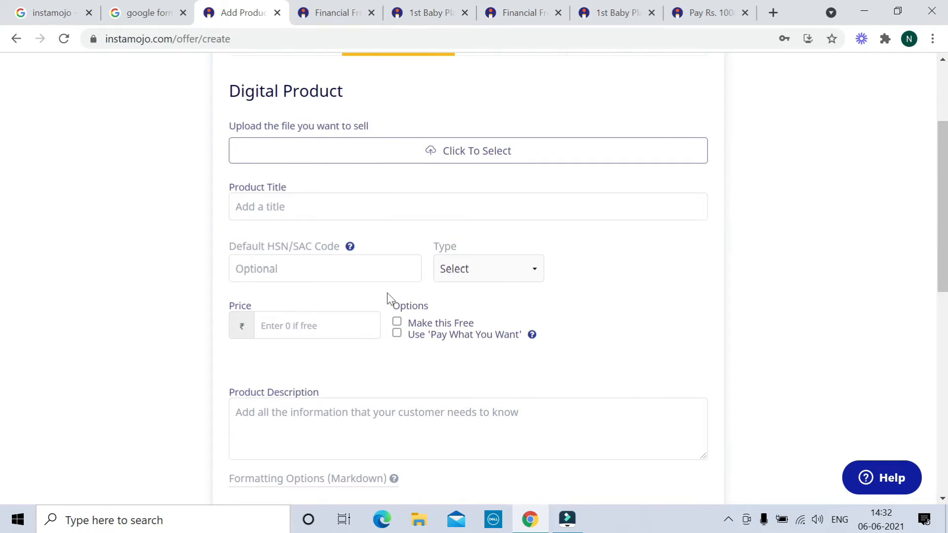
scroll(387, 297, up, 3)
click(334, 11)
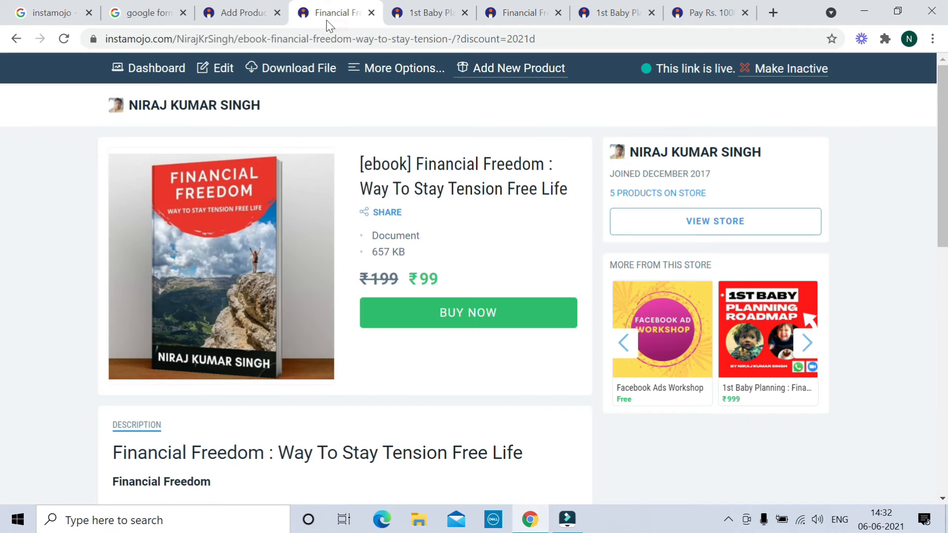
click(218, 72)
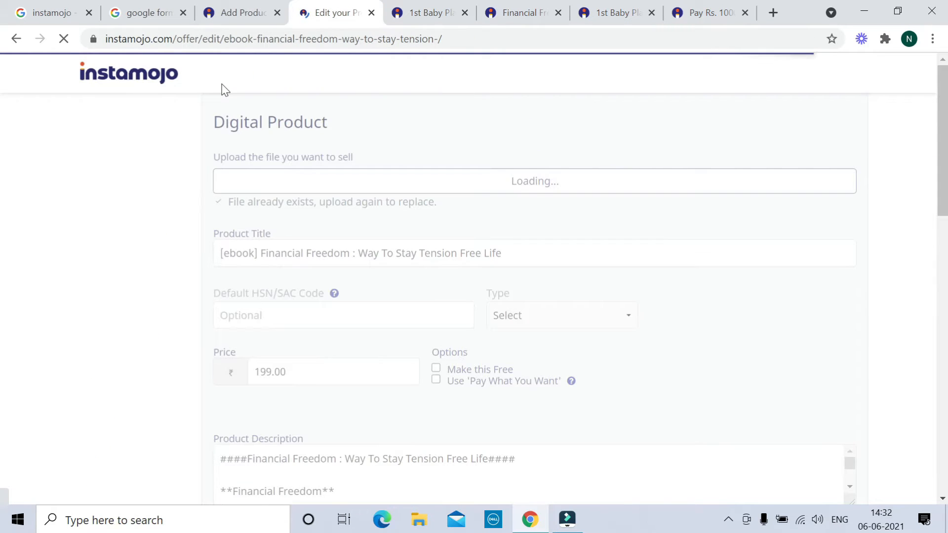
click(241, 14)
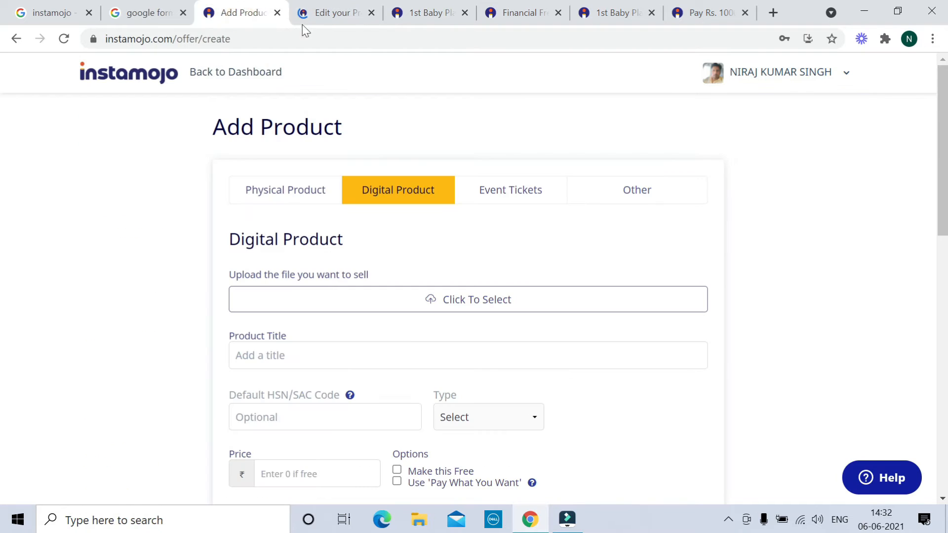
click(326, 14)
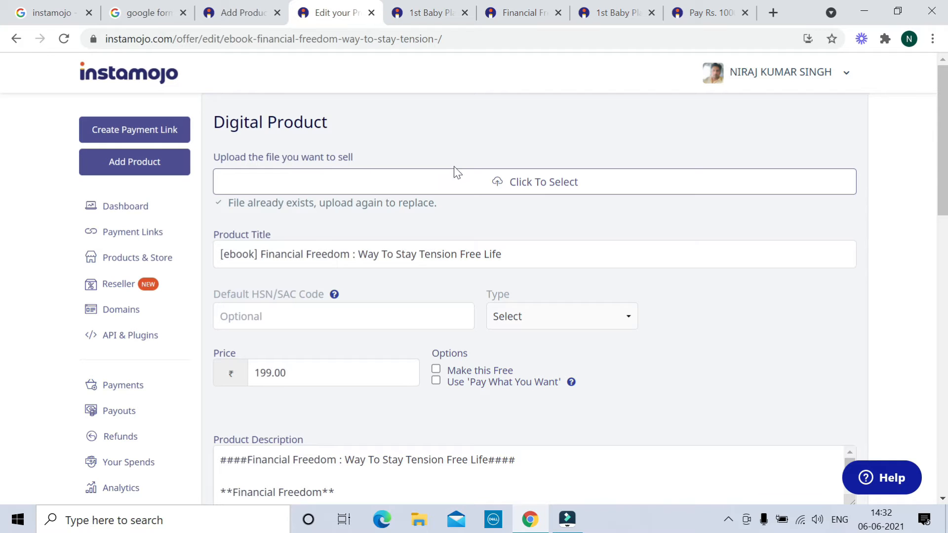
click(241, 19)
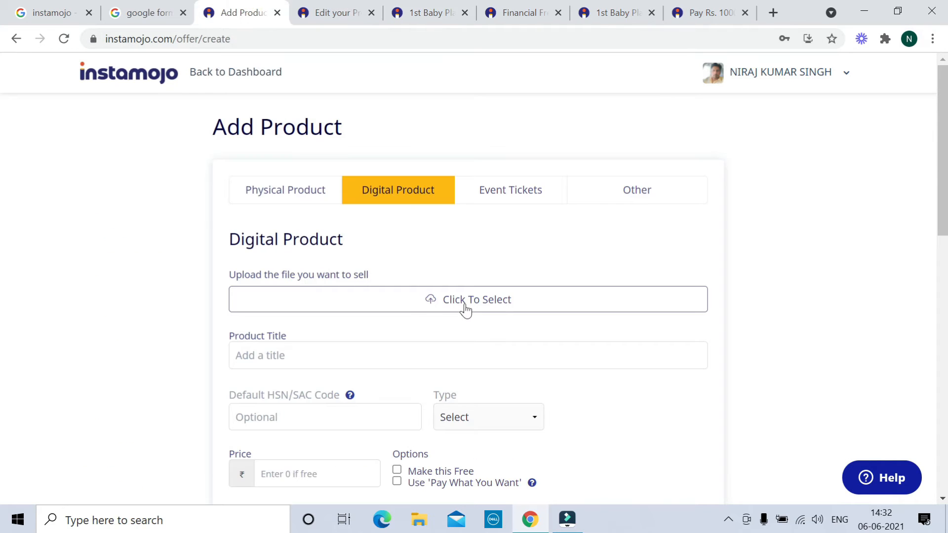
click(465, 309)
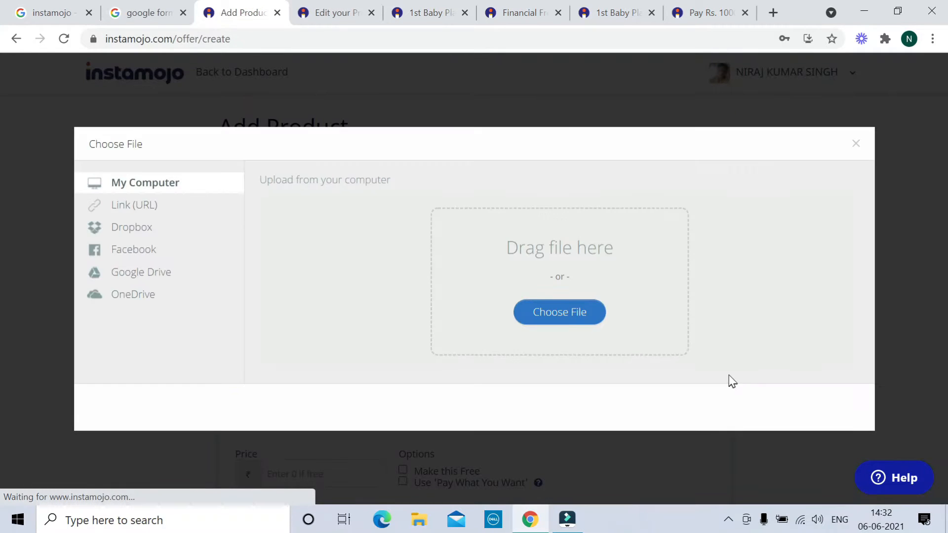
click(572, 320)
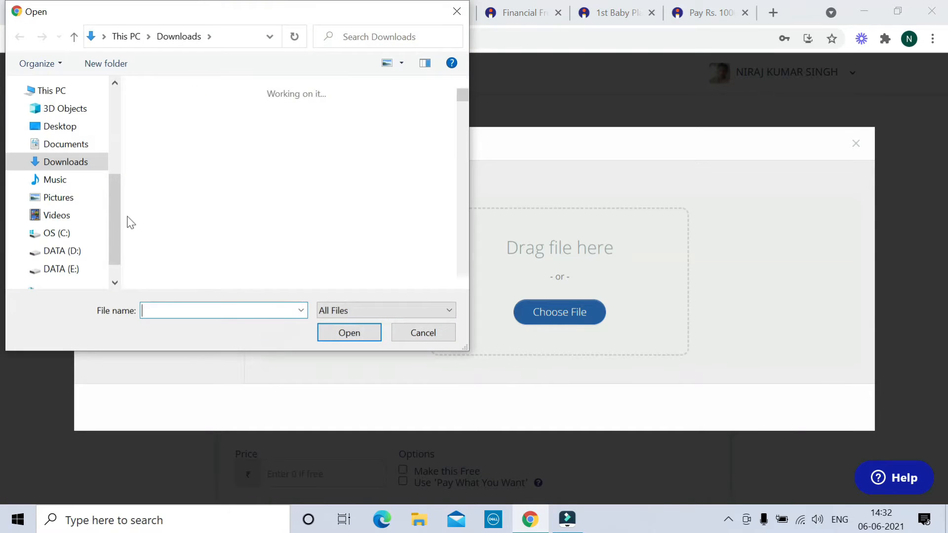
click(435, 333)
click(857, 146)
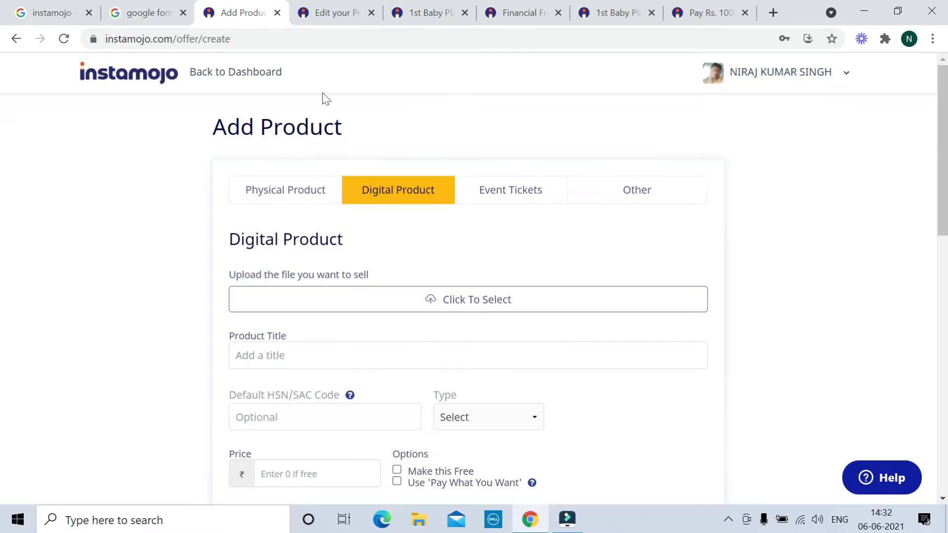
click(332, 17)
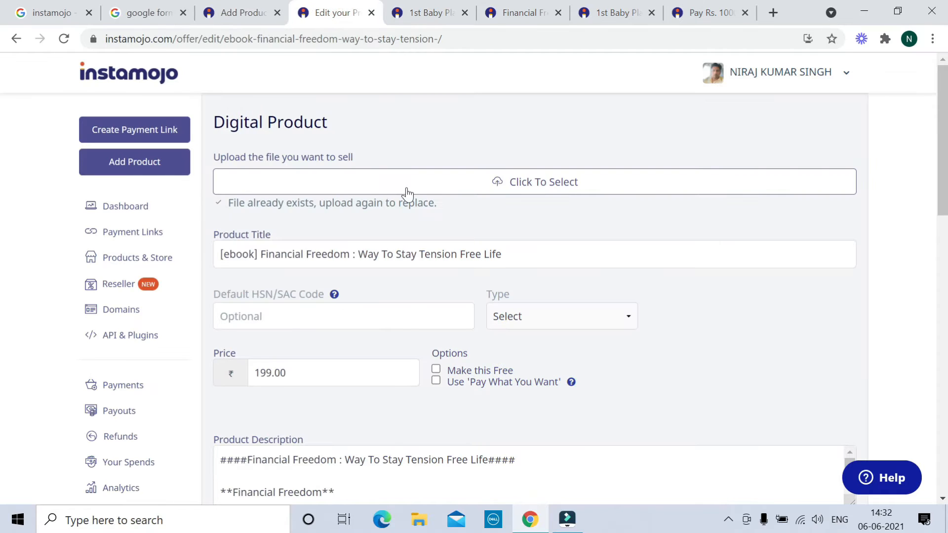
scroll(481, 173, down, 1)
scroll(480, 172, down, 1)
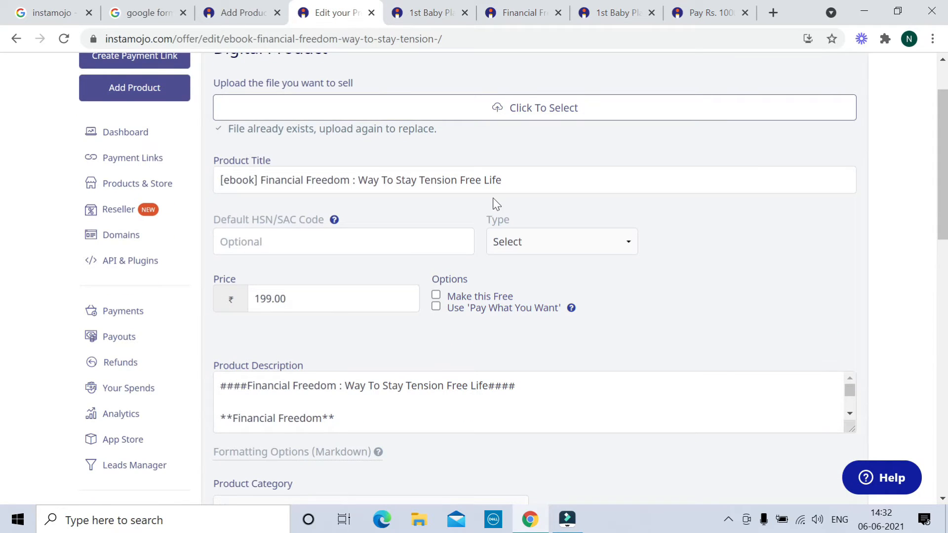
scroll(494, 203, down, 1)
scroll(418, 151, down, 1)
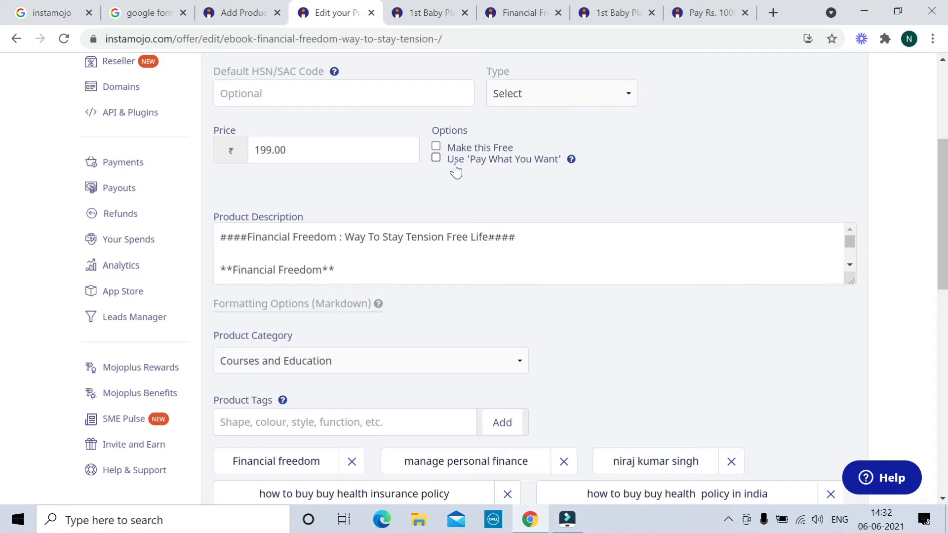
scroll(356, 170, down, 1)
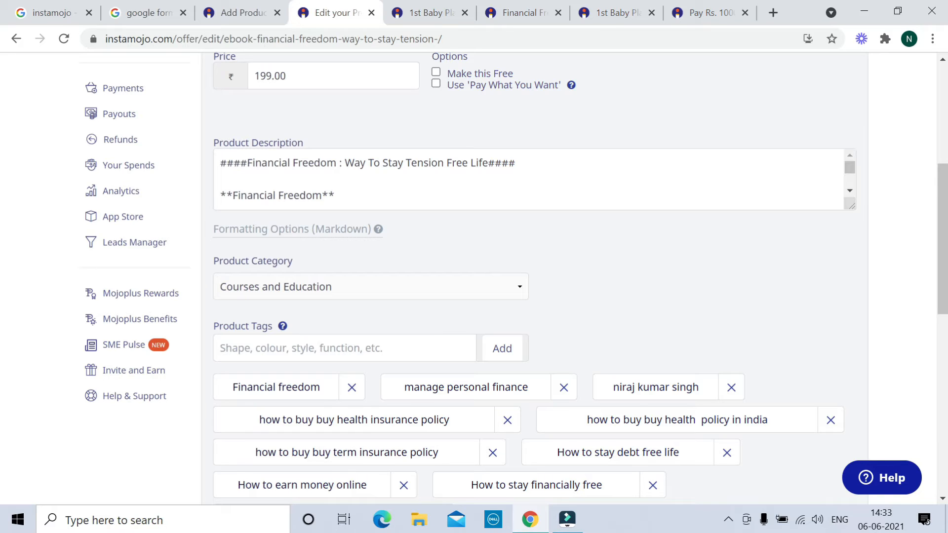
click(377, 229)
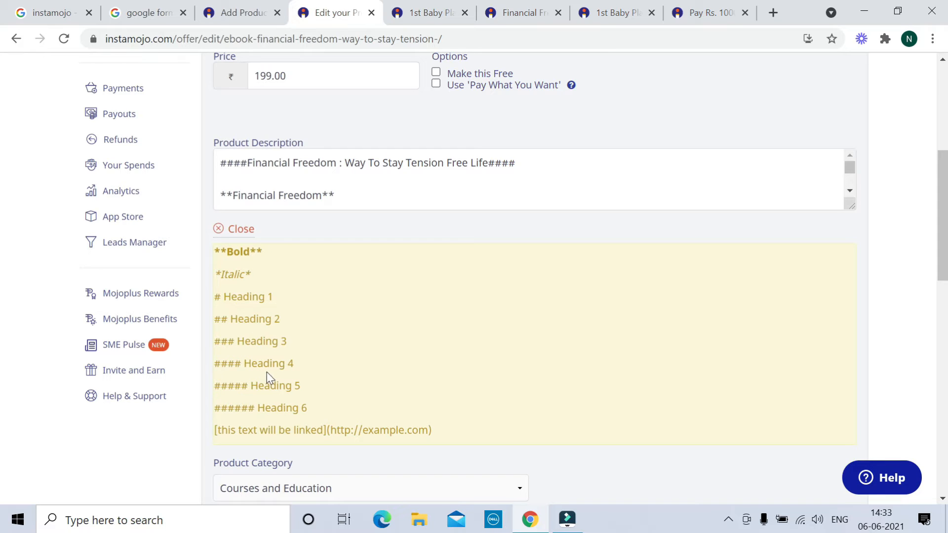
click(240, 231)
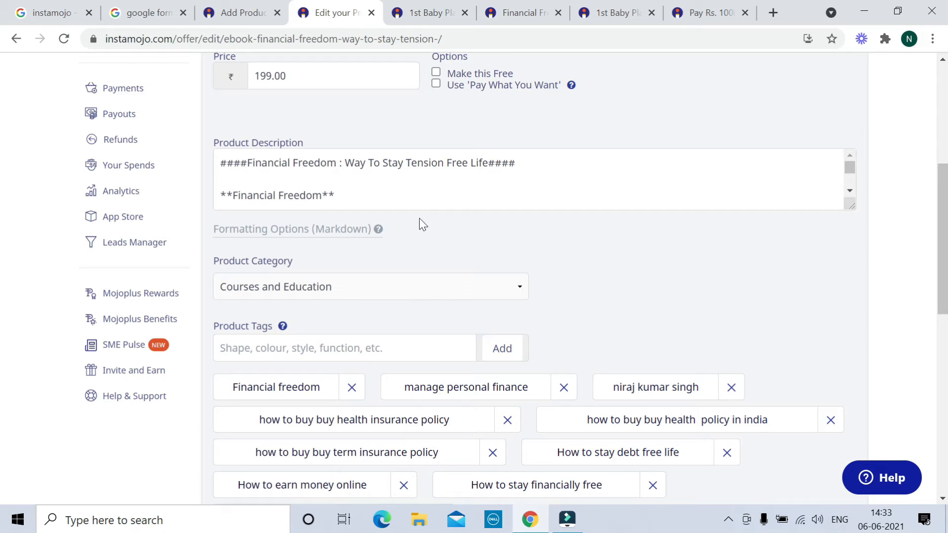
scroll(420, 219, down, 1)
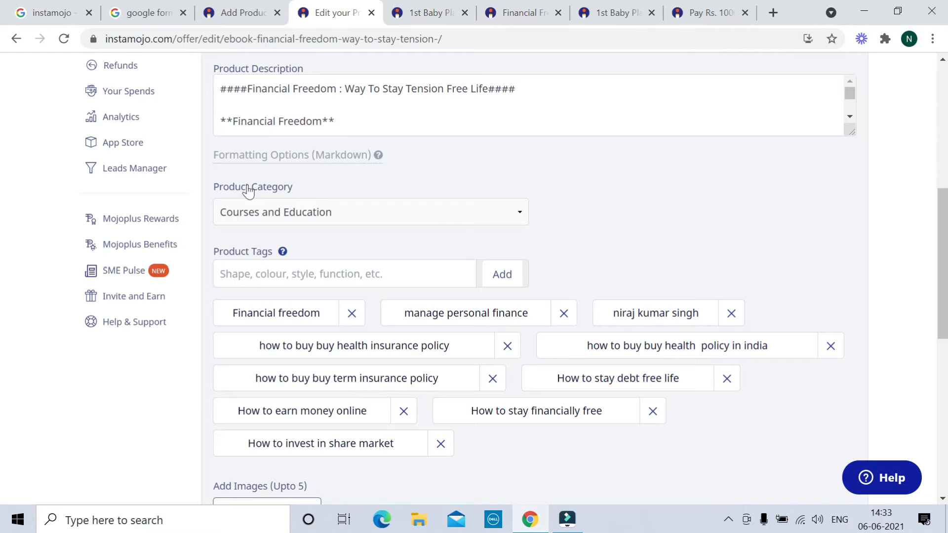
click(339, 213)
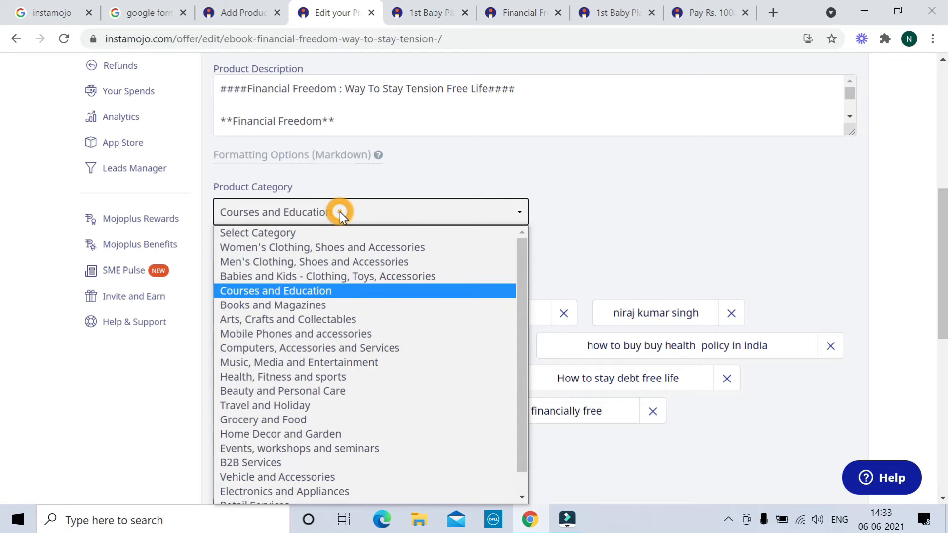
click(320, 292)
scroll(320, 292, down, 1)
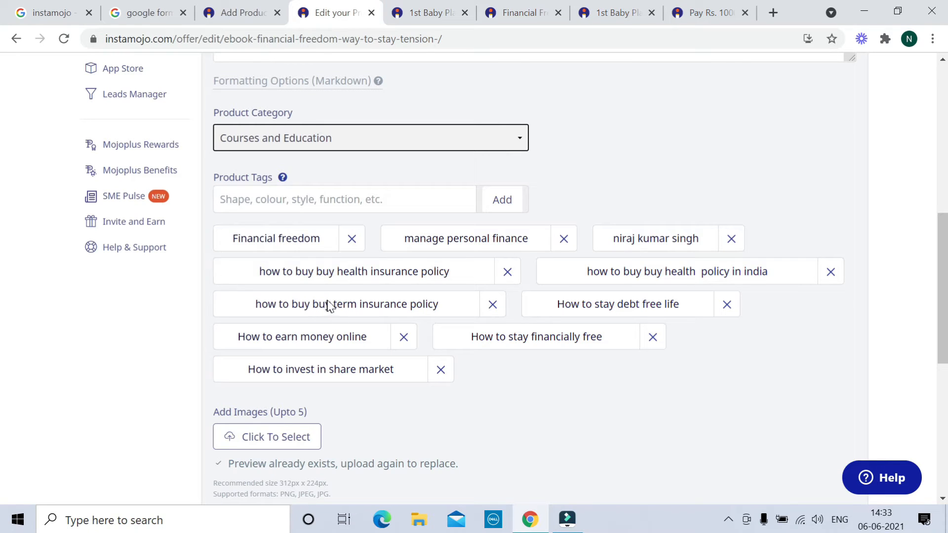
scroll(330, 302, down, 3)
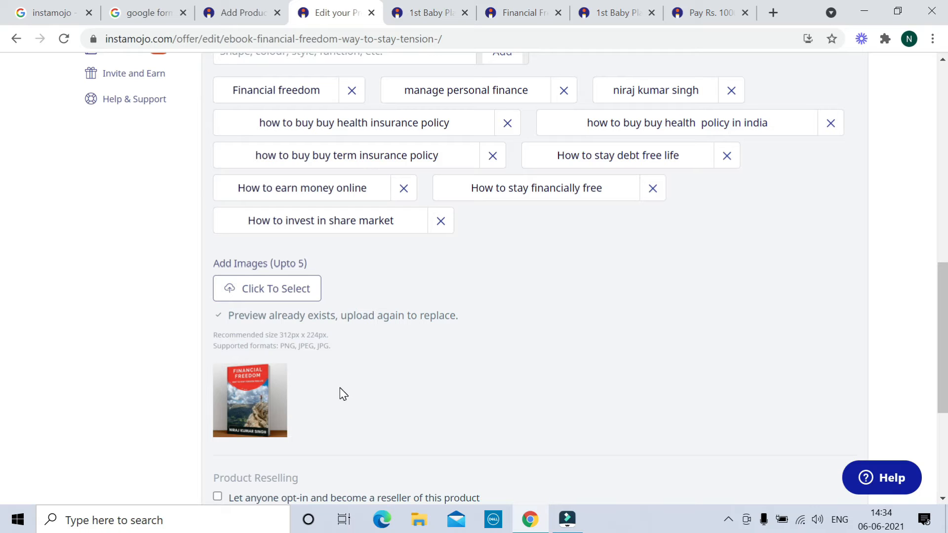
scroll(354, 382, down, 5)
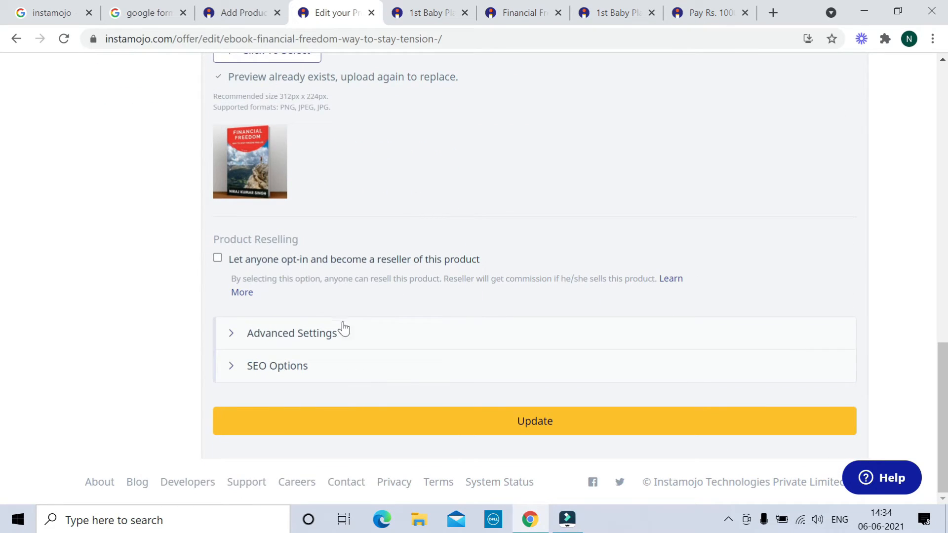
Expand the ebook's Advanced Settings and review the redirect URL, customer note, quantity and webhook fields
click(293, 340)
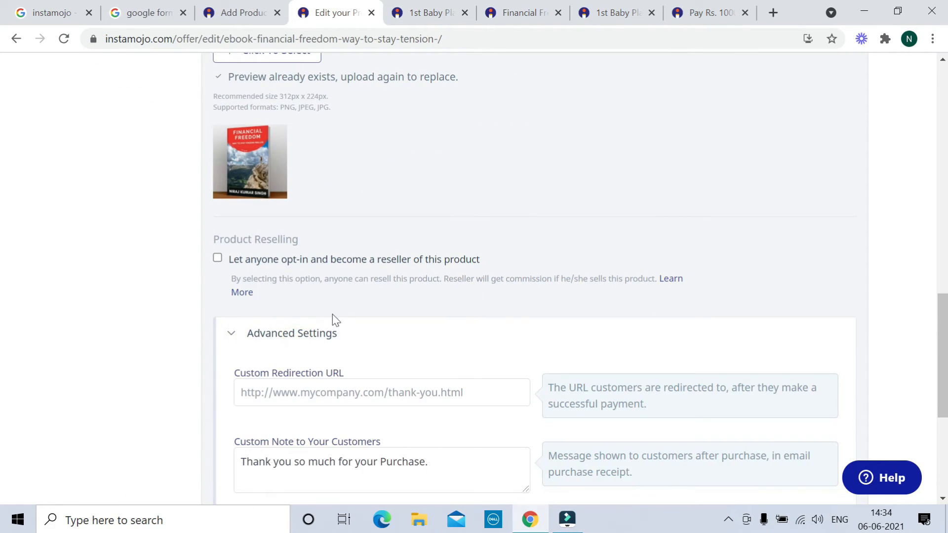
scroll(333, 316, down, 4)
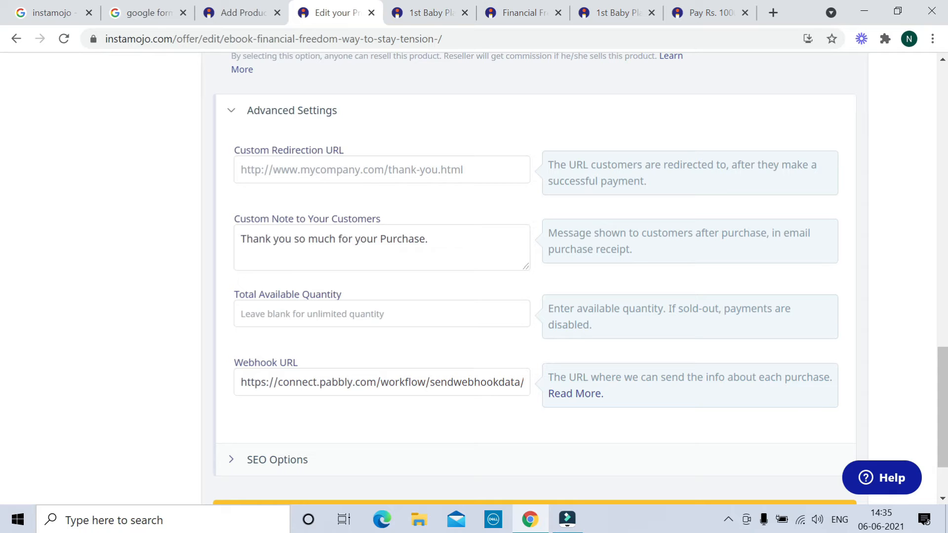
scroll(494, 276, down, 2)
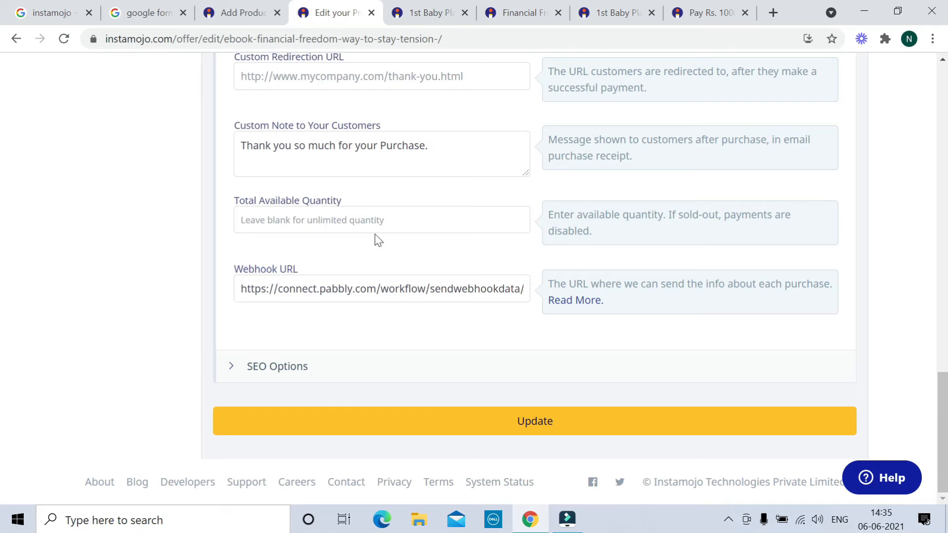
click(413, 12)
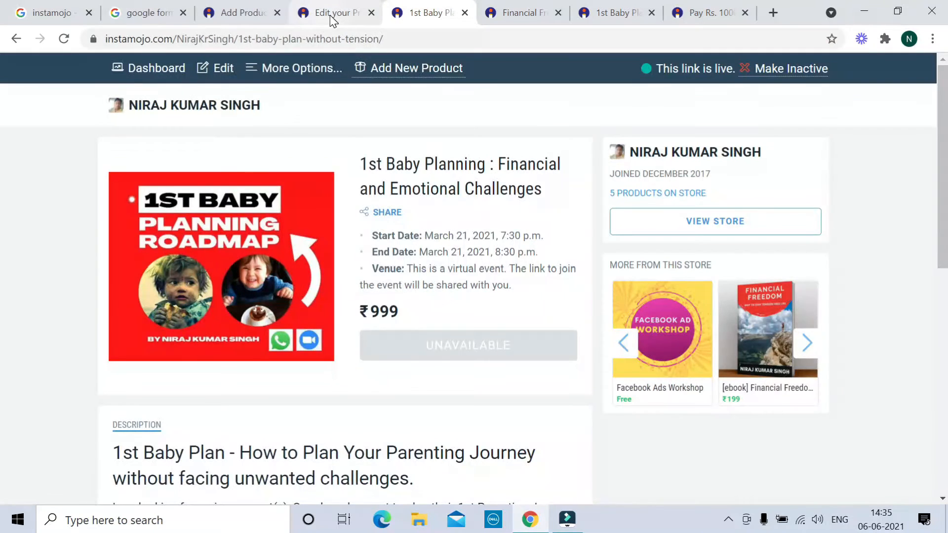
click(328, 14)
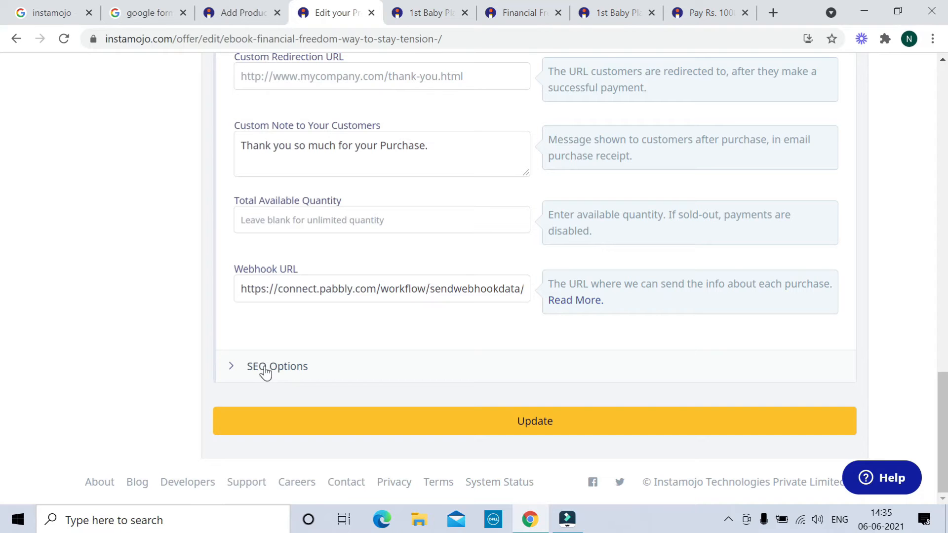
Review the SEO Options fields and update the Financial Freedom ebook product
click(271, 376)
scroll(392, 333, down, 5)
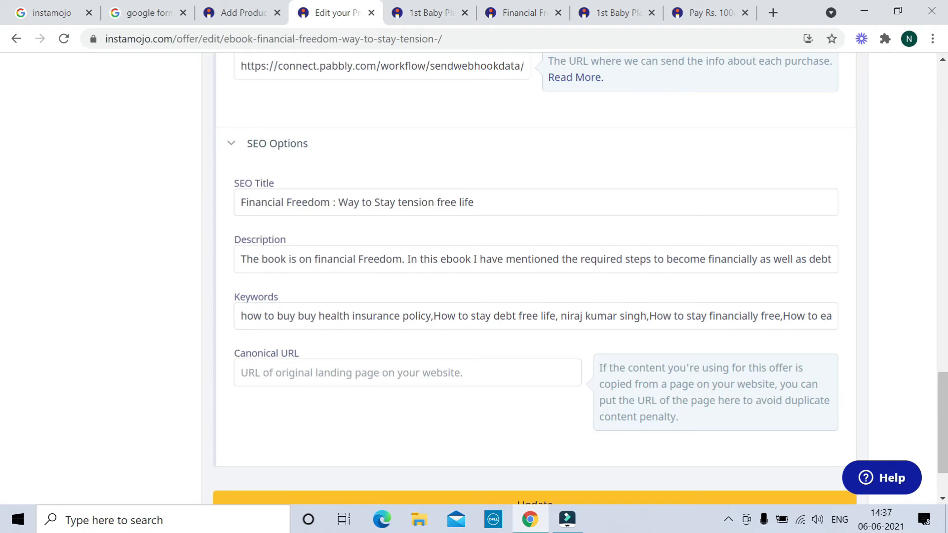
scroll(407, 334, down, 2)
click(528, 428)
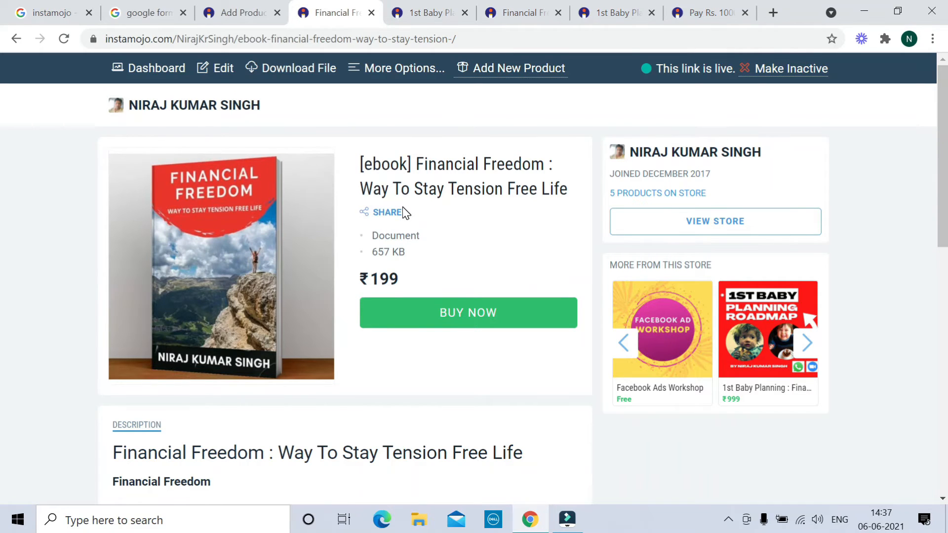
Go to the ebook's discount codes and enter a new code 'dsd' worth ₹120
click(392, 75)
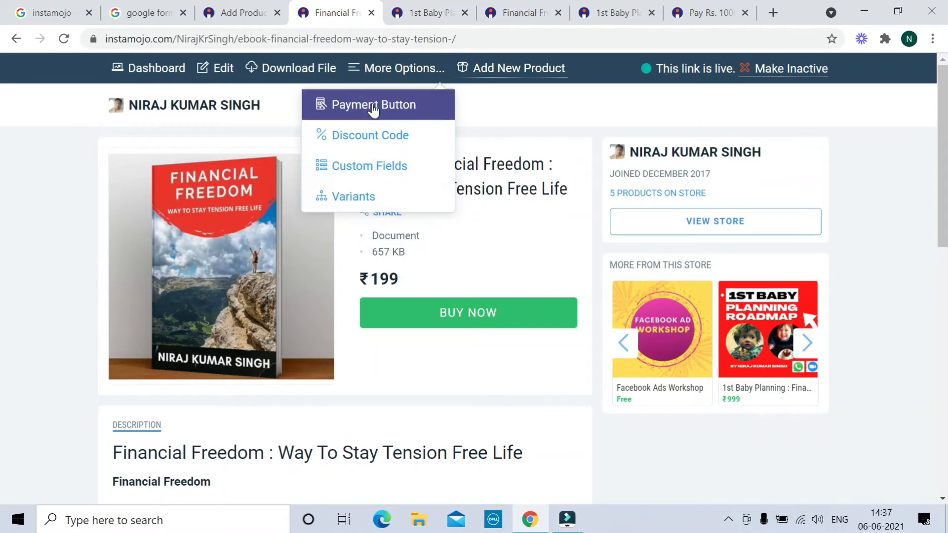
click(364, 137)
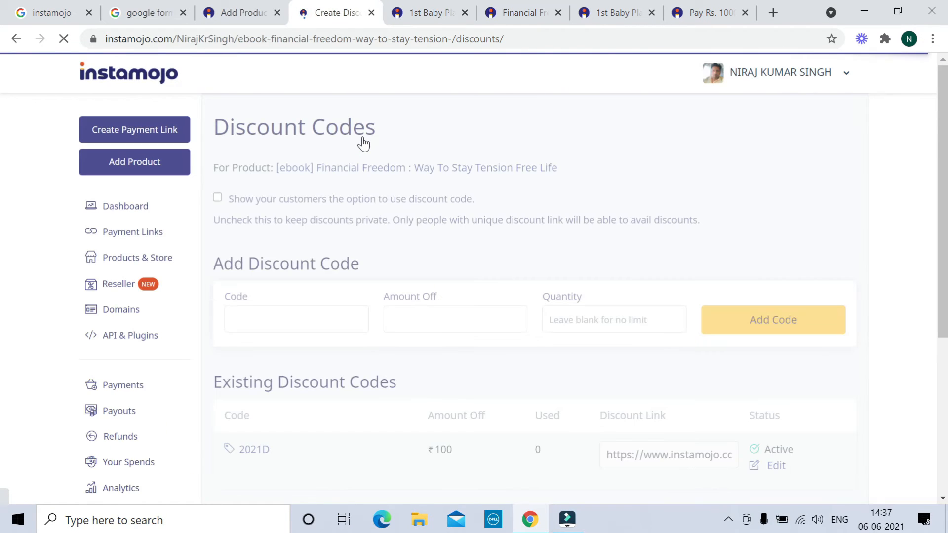
scroll(363, 143, down, 3)
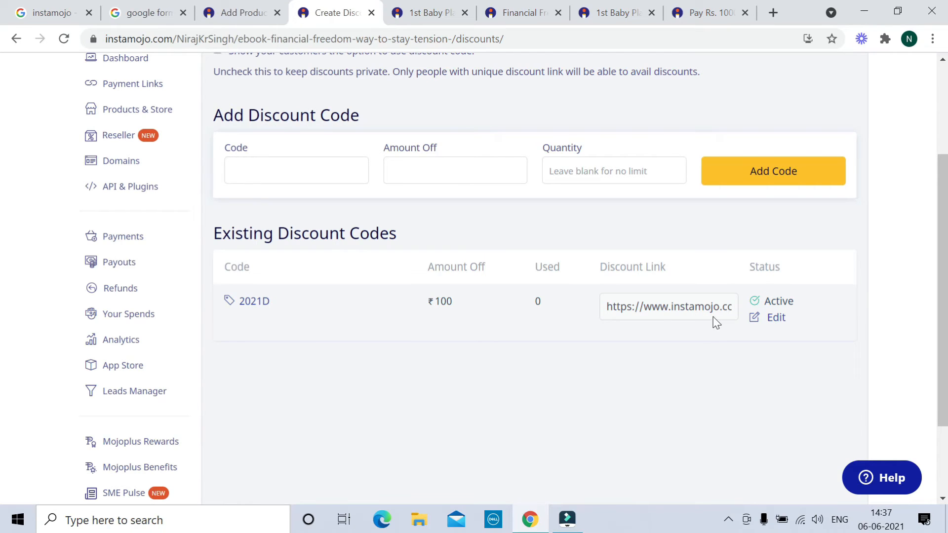
click(258, 166)
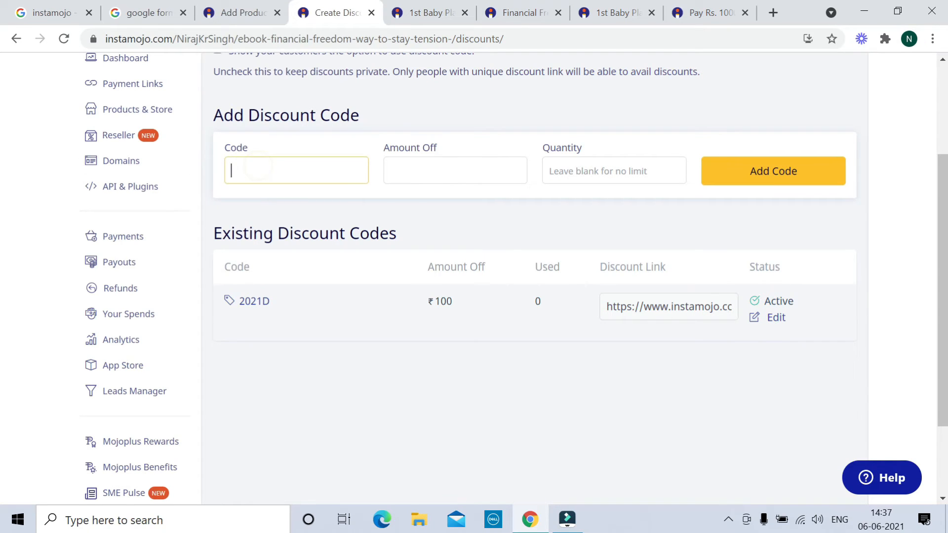
text(dsd)
click(404, 171)
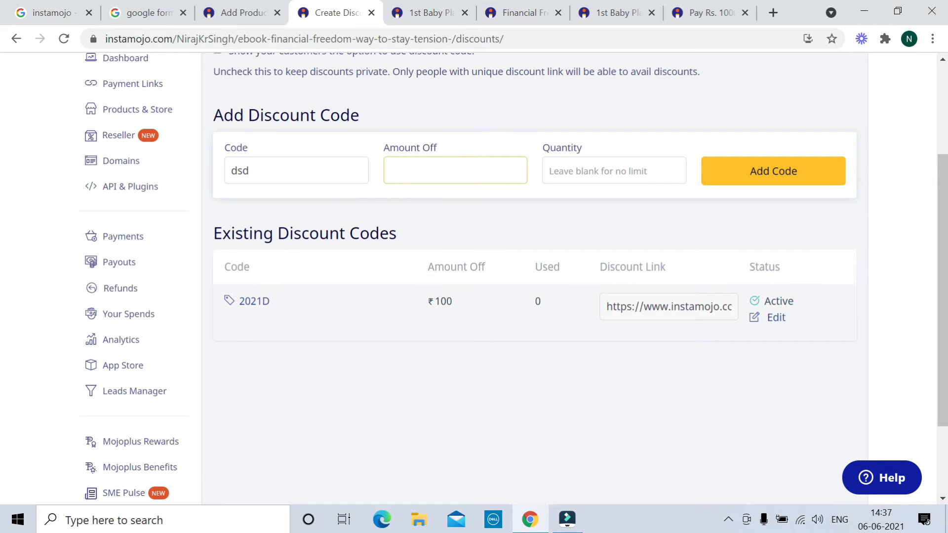
text(120)
click(766, 177)
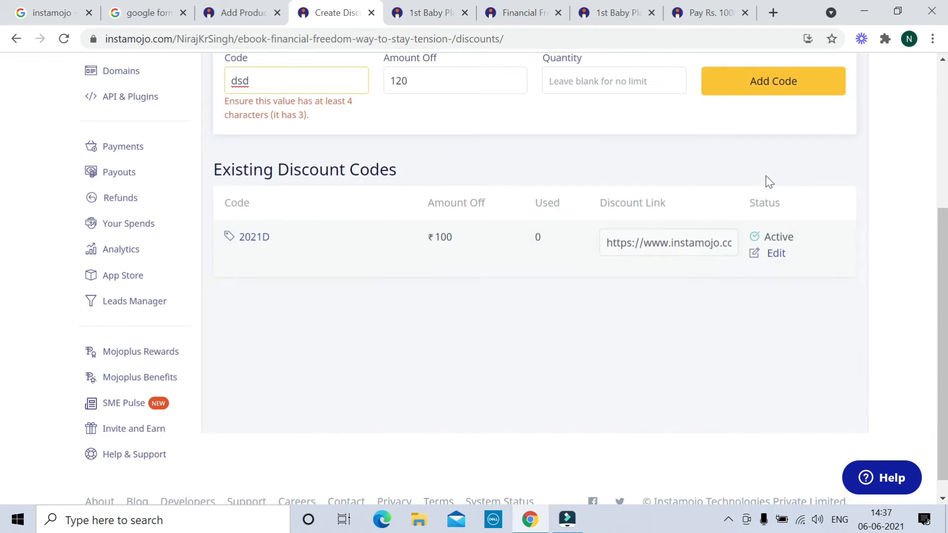
Complete the code as DSDR, add it, and copy its discount link for a new tab
text(r)
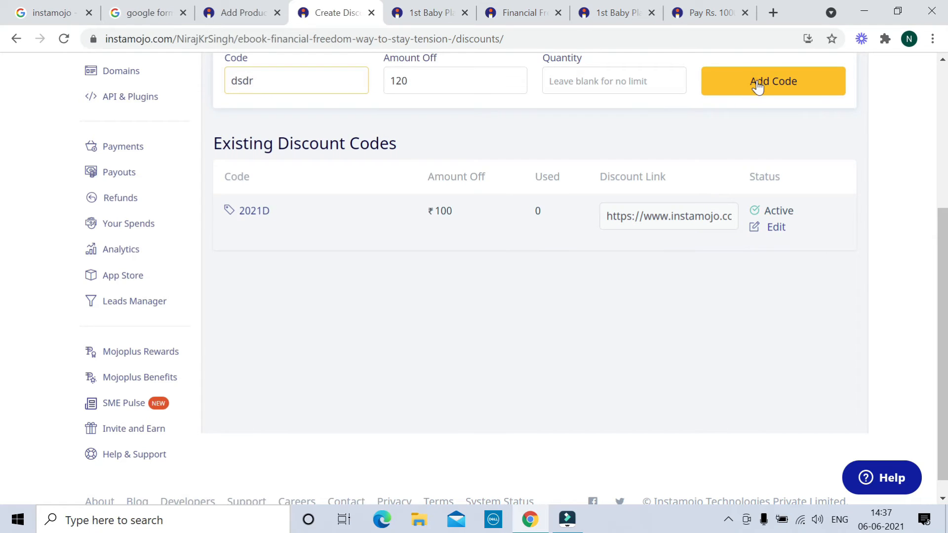
click(757, 82)
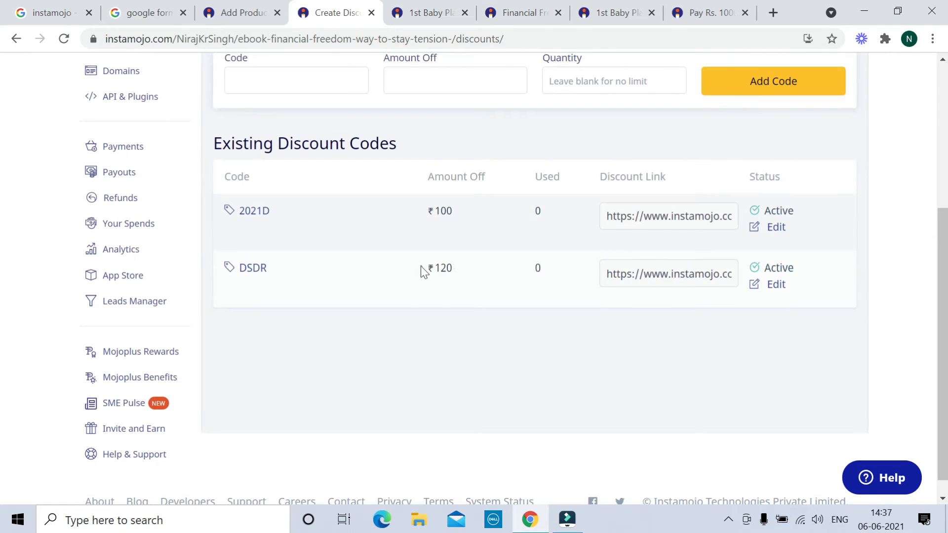
click(681, 276)
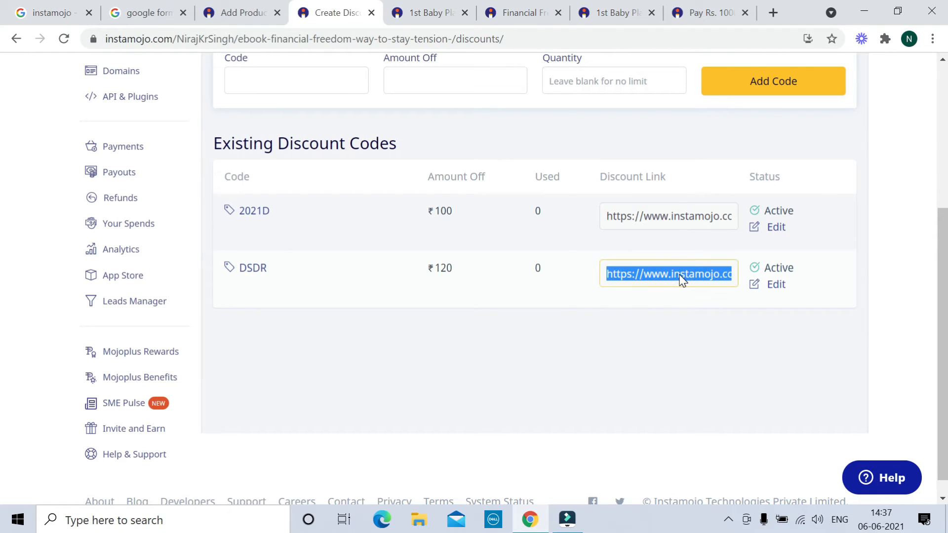
click(773, 13)
click(283, 40)
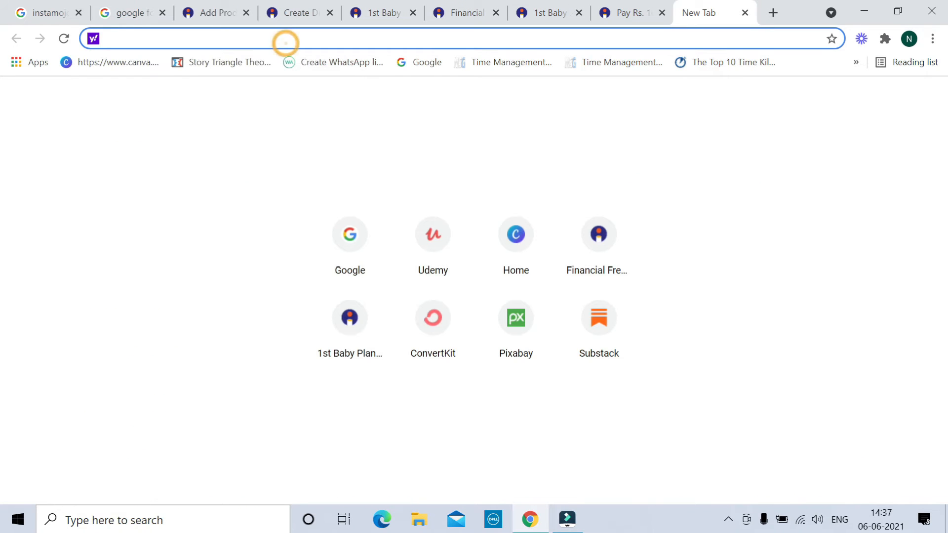
Load the DSDR discount link, showing the ebook reduced from ₹199 to ₹79
text(https://www.instamojo.com/NirajKrSingh/ebook-financial-freedom-way-to-stay-tension-/?discount=dsdr)
key(Return)
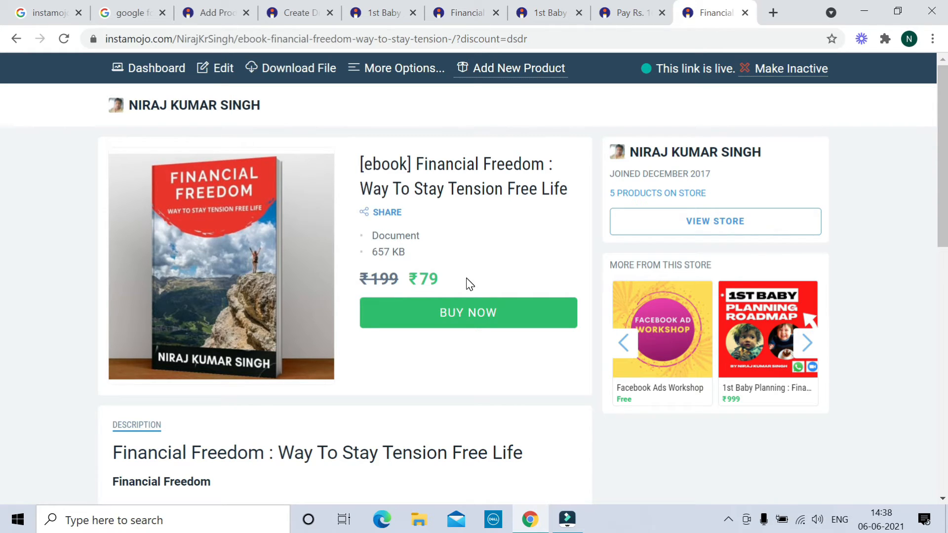
click(379, 71)
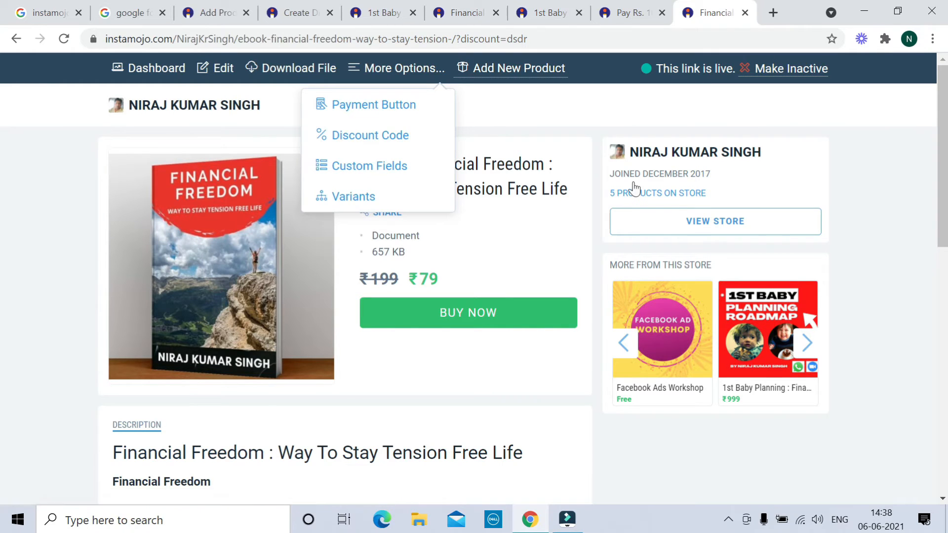
click(605, 108)
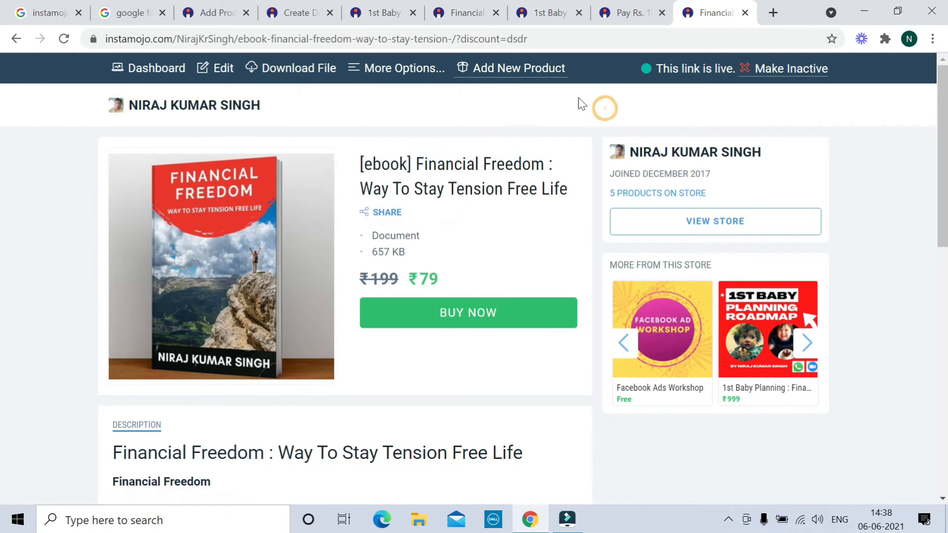
From the dashboard, start a new product and view the Event Tickets form
click(384, 14)
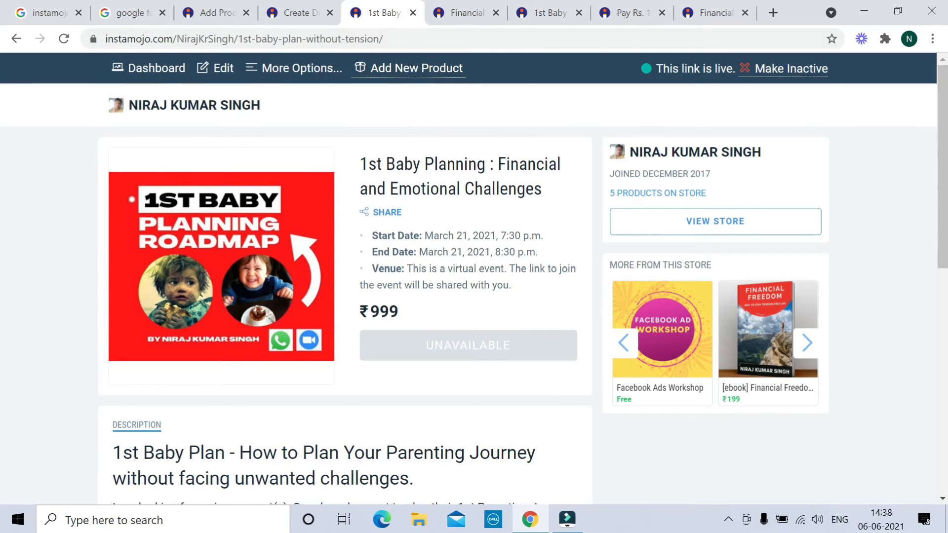
click(215, 15)
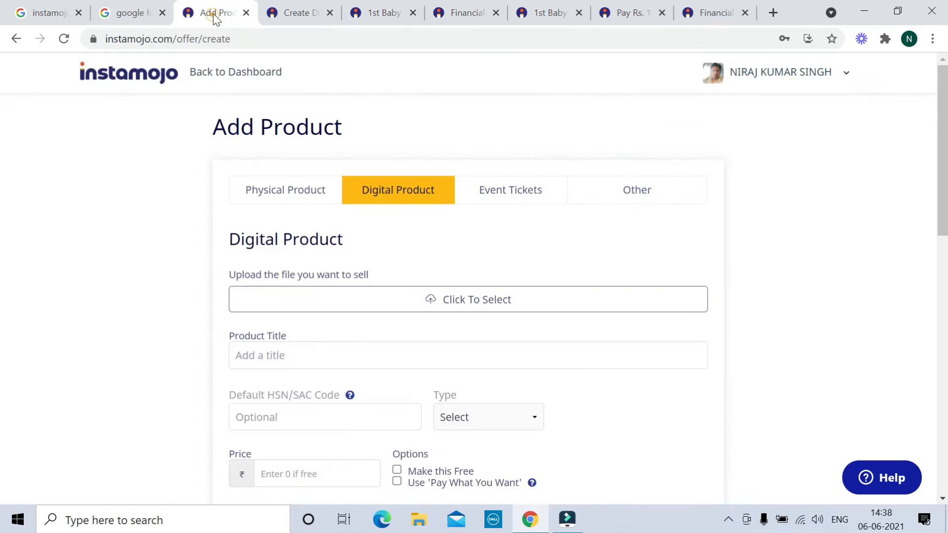
click(220, 73)
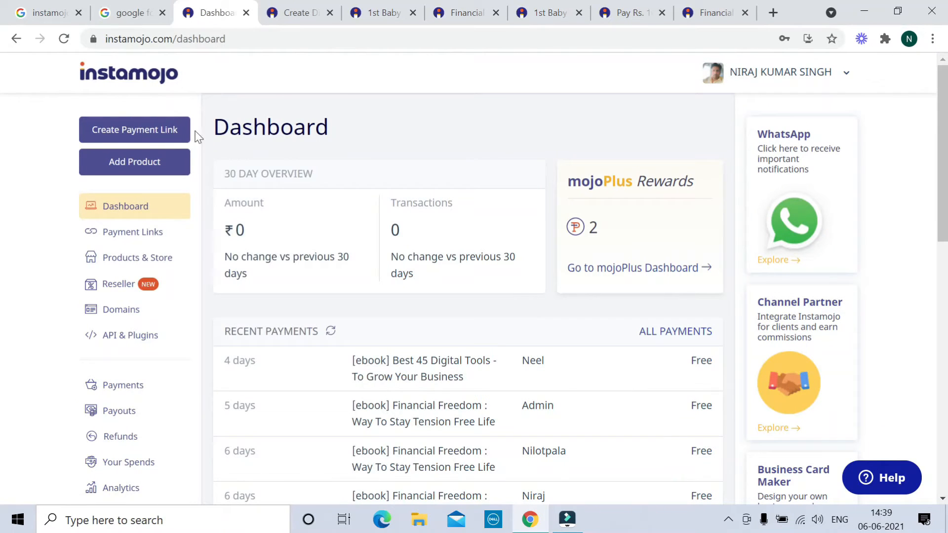
click(137, 166)
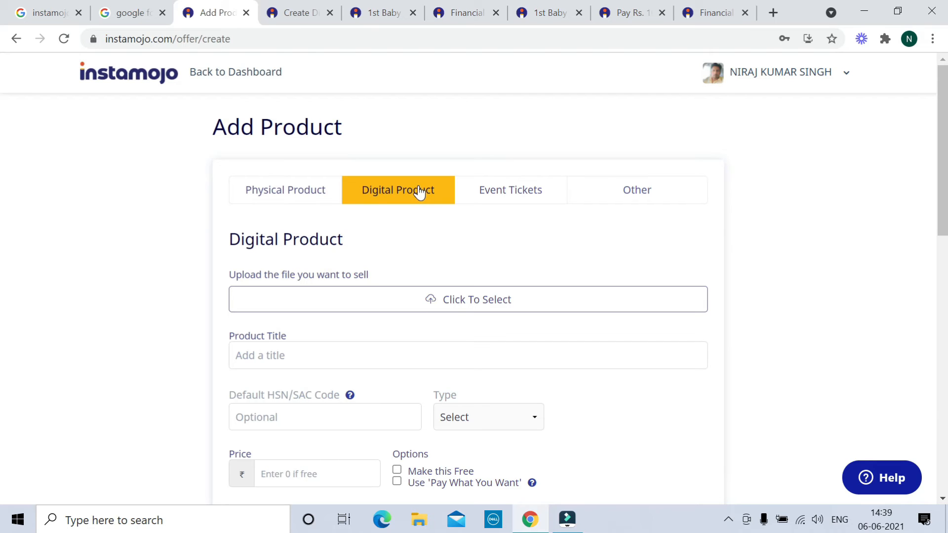
click(514, 197)
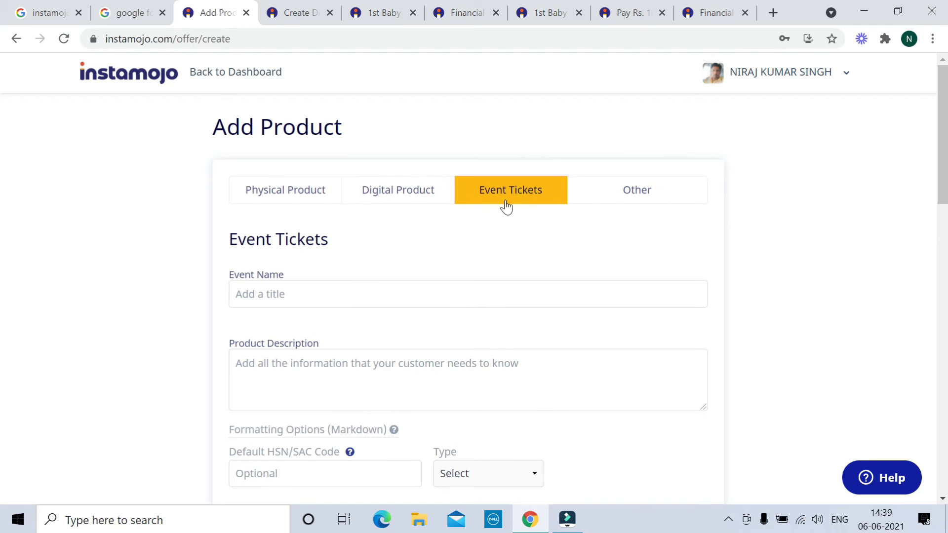
scroll(384, 334, down, 1)
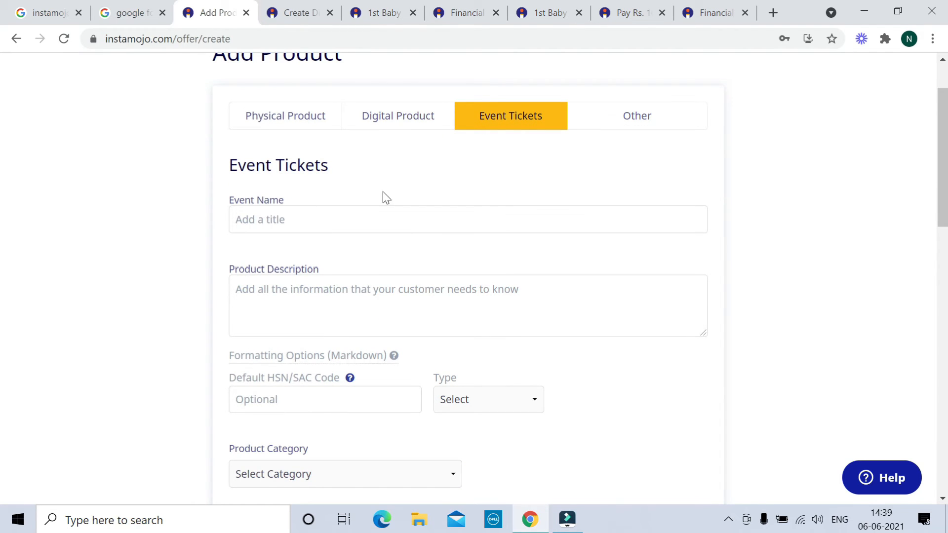
Look through the open tabs and settle on the 1st Baby Planning event page
click(562, 13)
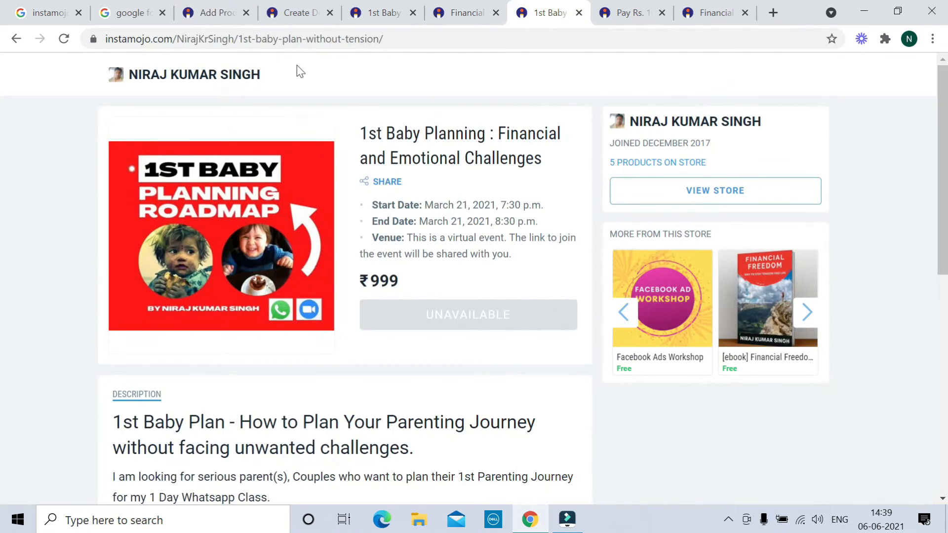
click(640, 14)
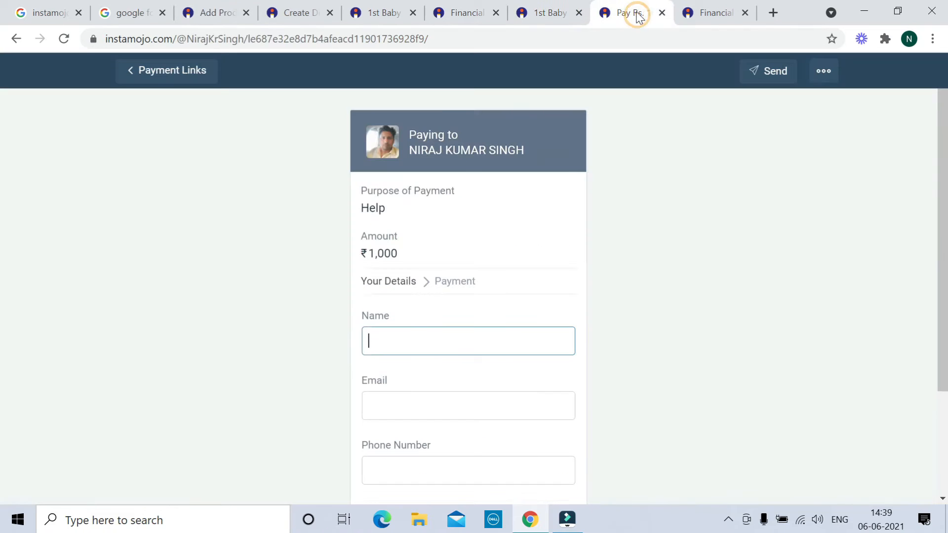
click(464, 15)
click(380, 15)
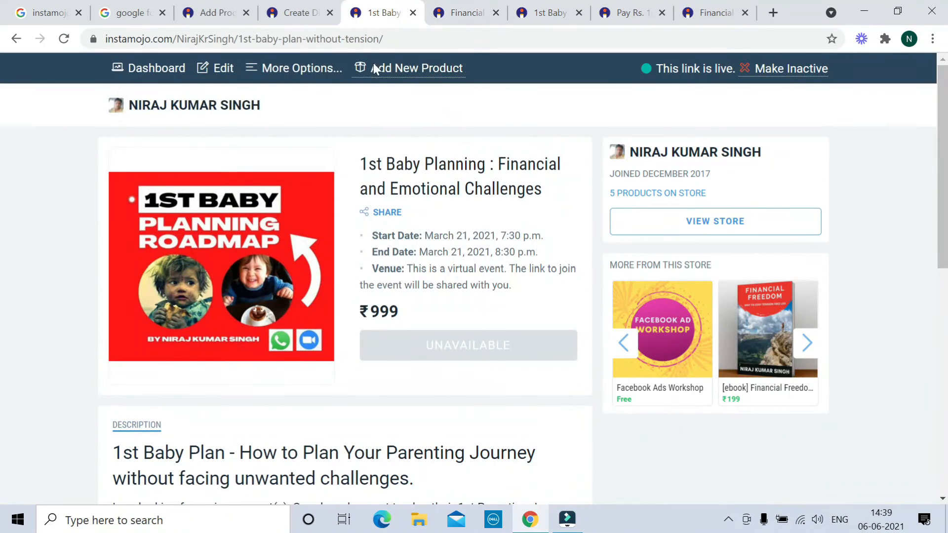
Open the 1st Baby Planning event in edit mode and toggle the markdown formatting help
click(222, 70)
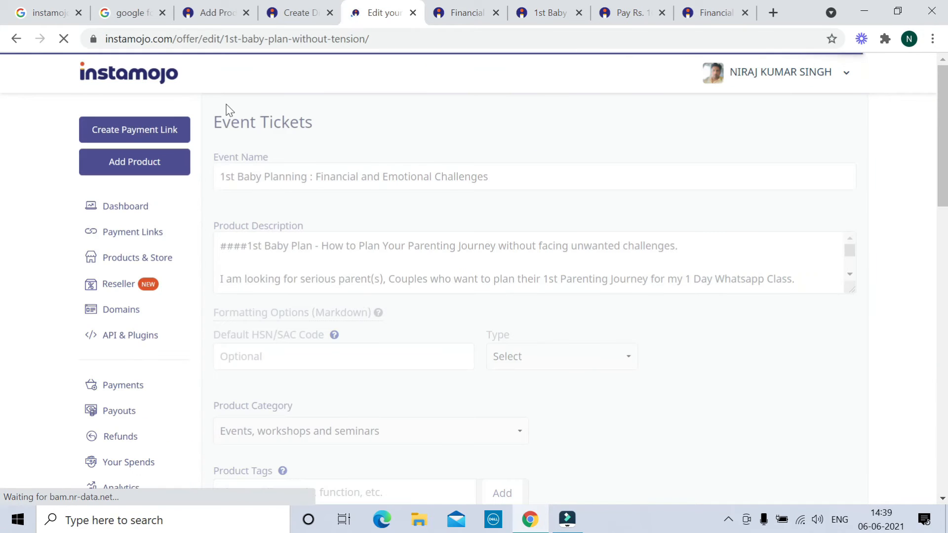
scroll(457, 158, down, 1)
scroll(260, 148, up, 1)
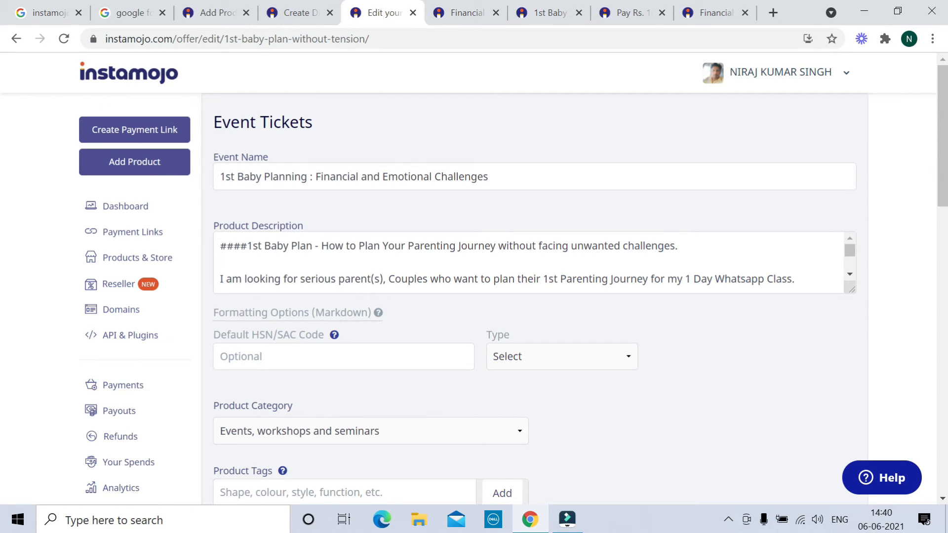
click(375, 315)
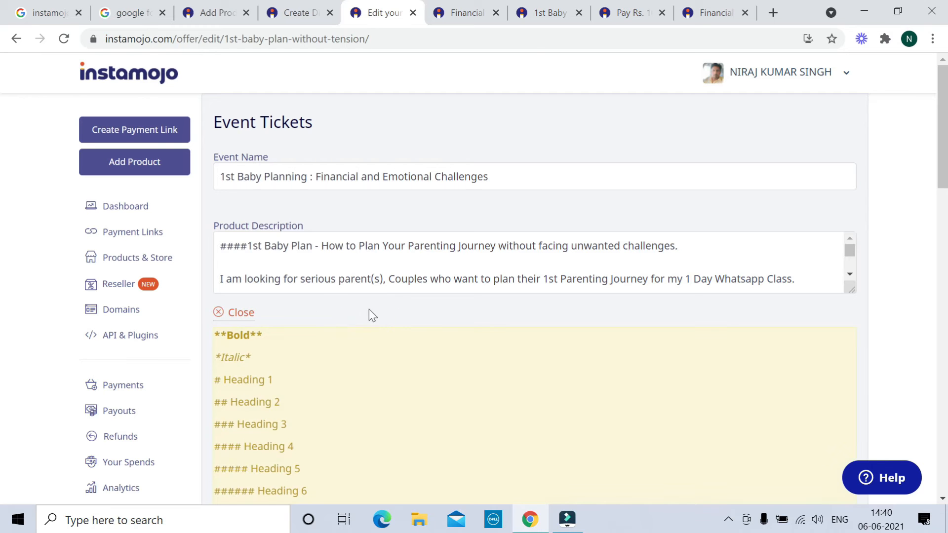
click(242, 313)
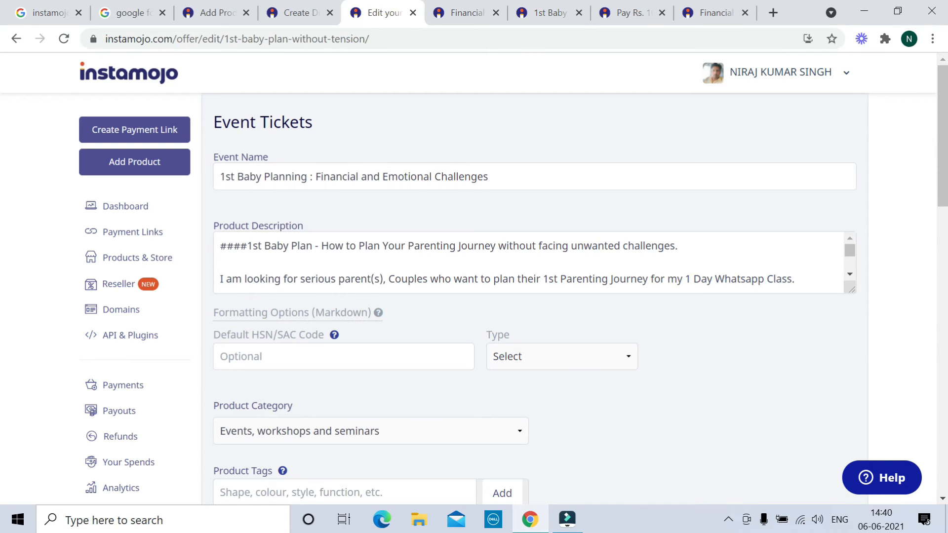
Check the Events, workshops and seminars category, ₹999.00 price and 100-ticket limit
scroll(528, 261, down, 5)
scroll(558, 315, down, 3)
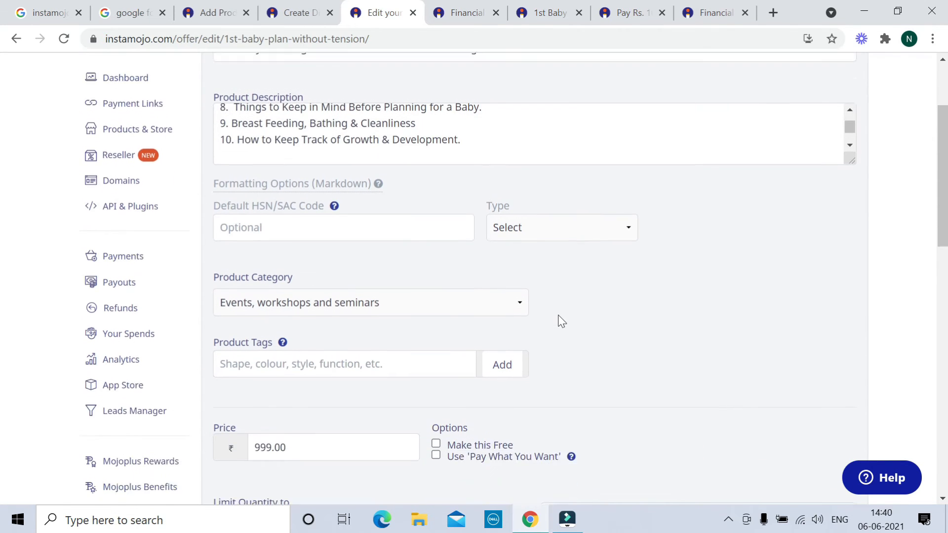
scroll(262, 247, down, 1)
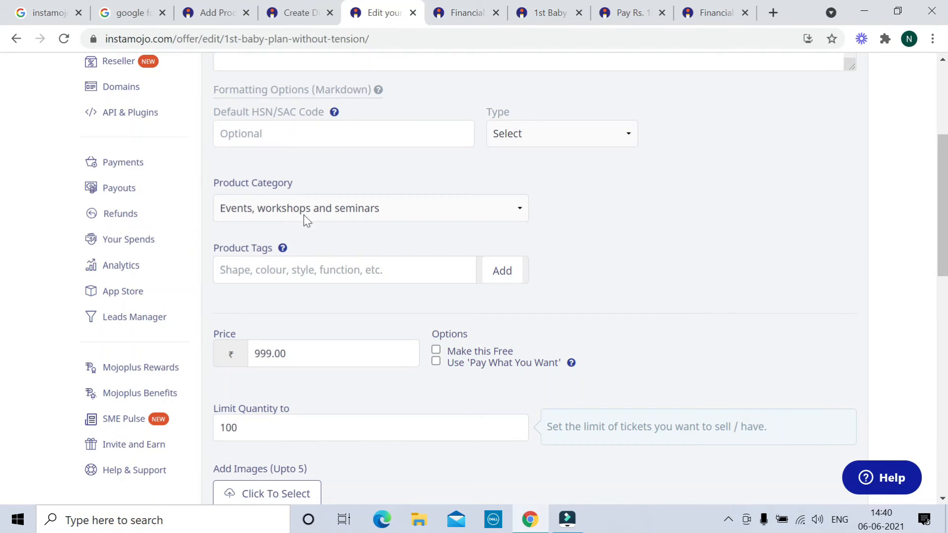
click(519, 212)
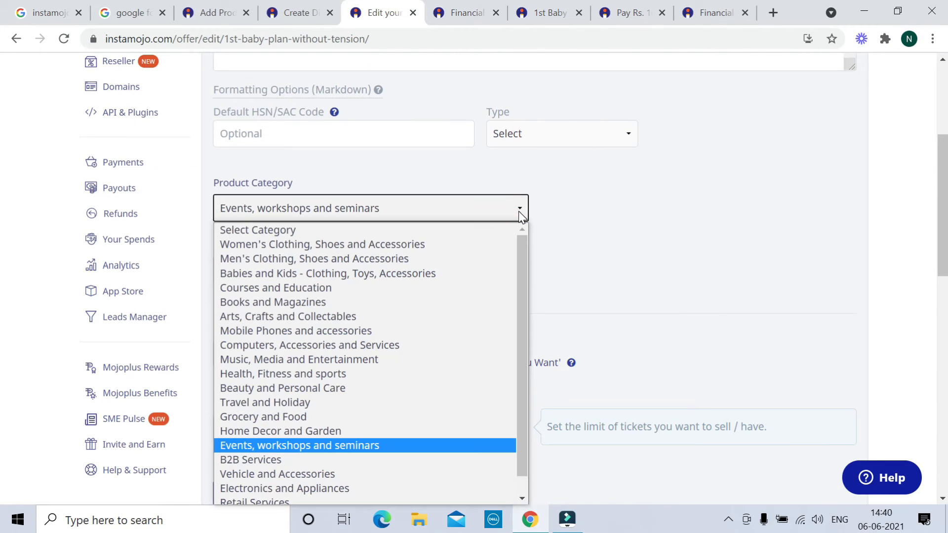
click(642, 233)
scroll(641, 232, down, 3)
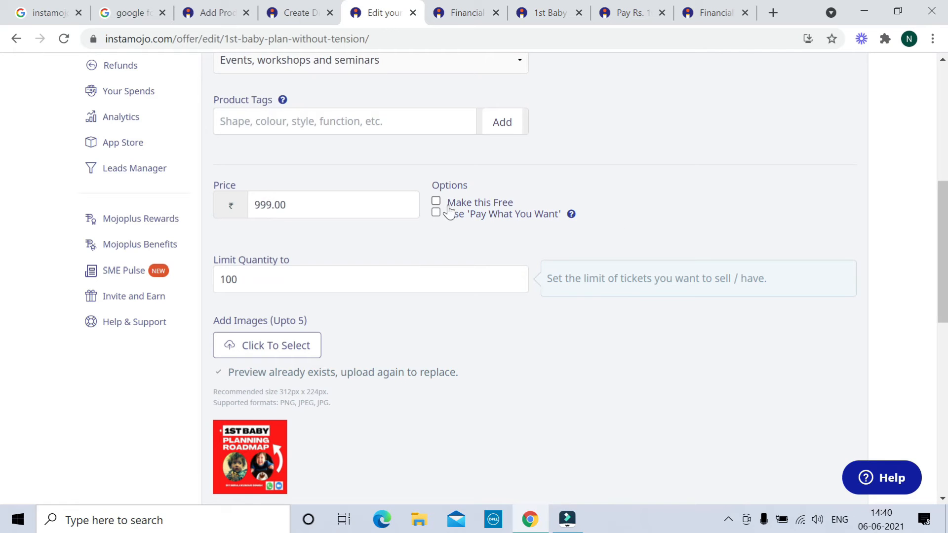
scroll(307, 149, down, 3)
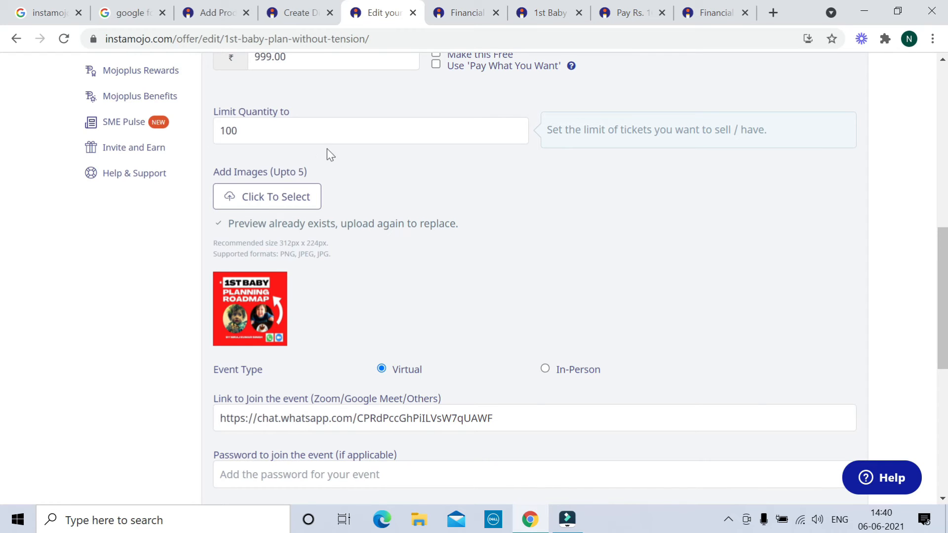
scroll(330, 154, down, 1)
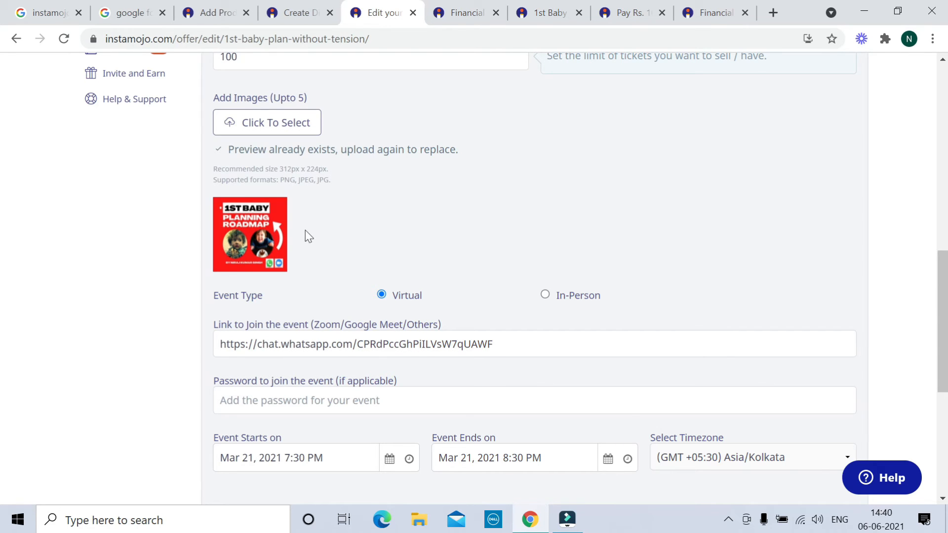
scroll(311, 207, down, 1)
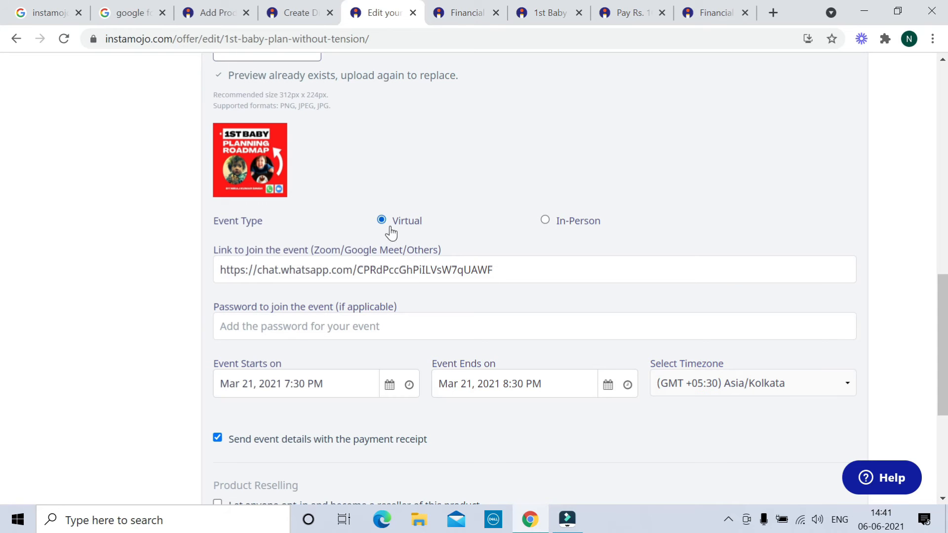
scroll(564, 238, down, 1)
scroll(564, 238, down, 1)
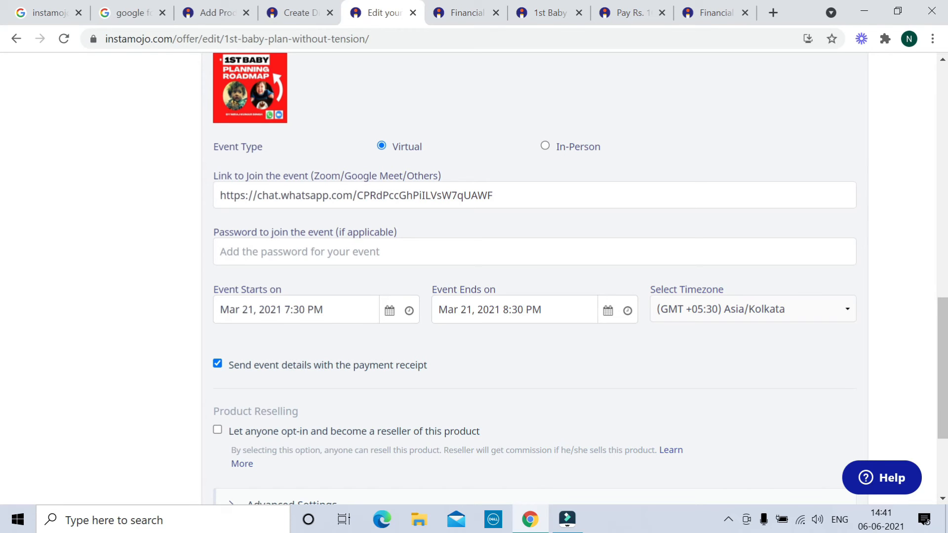
scroll(535, 277, down, 2)
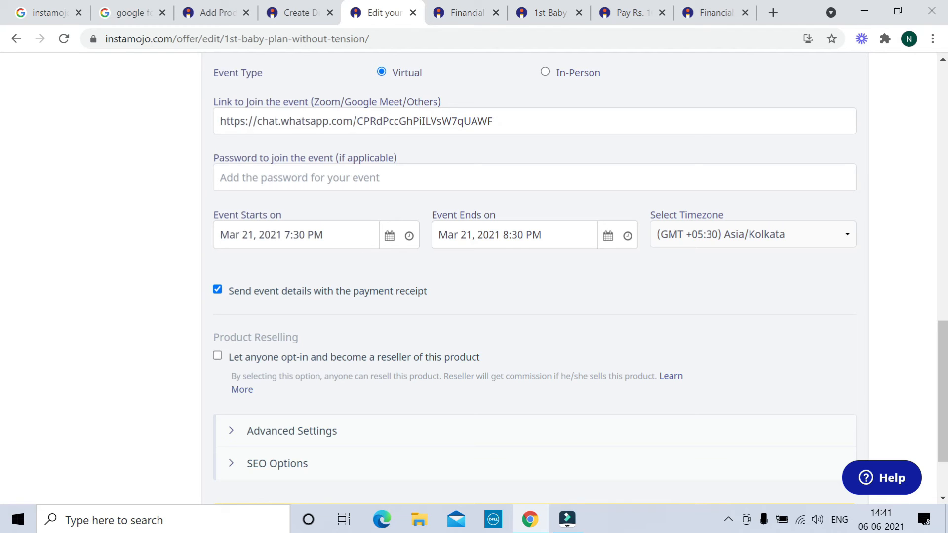
scroll(702, 243, down, 3)
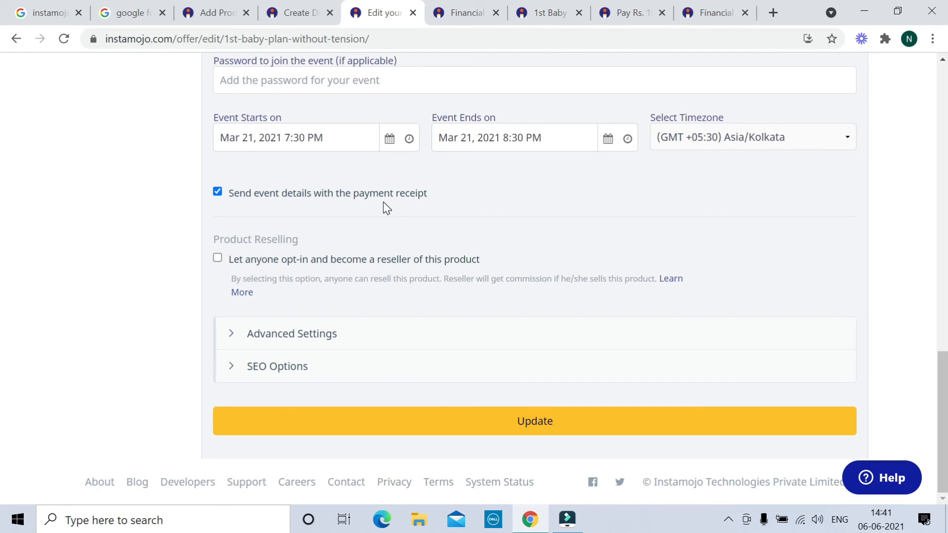
Keep 'Send event details' on, review the Advanced Settings' mailchi.mp redirect URL, and update the event
click(220, 192)
click(219, 193)
click(318, 338)
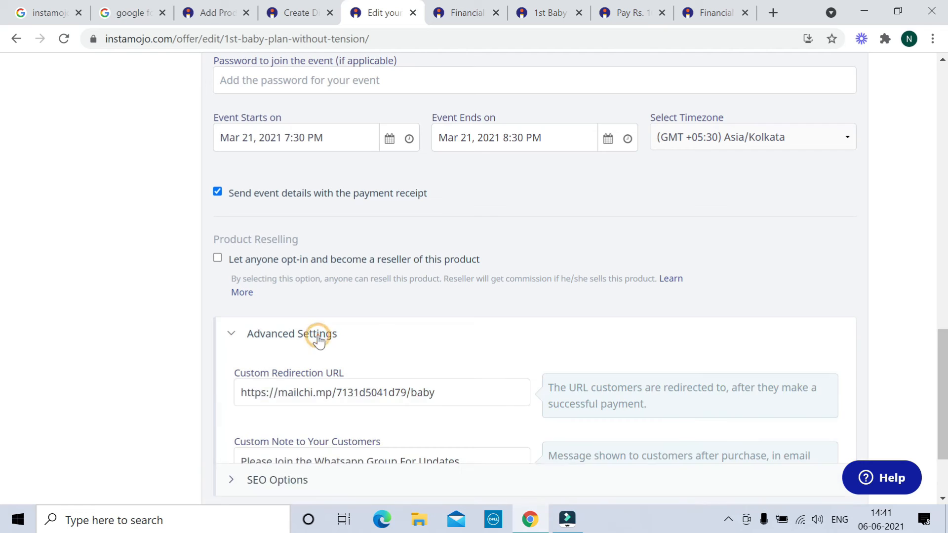
scroll(368, 306, down, 6)
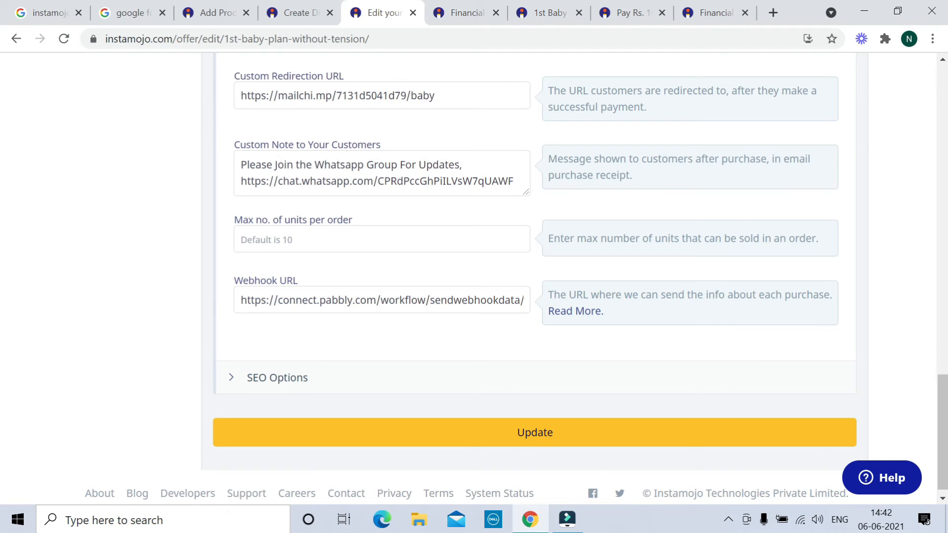
scroll(368, 242, down, 1)
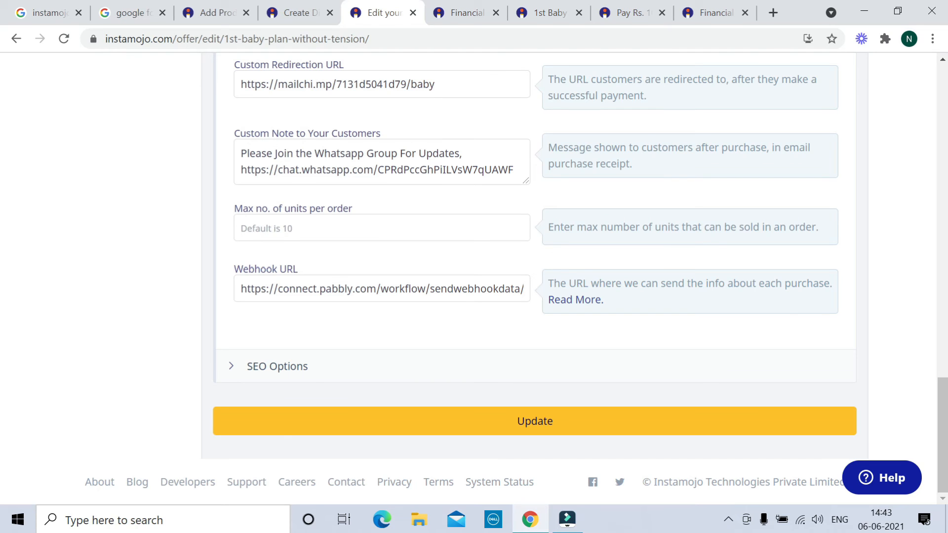
click(527, 430)
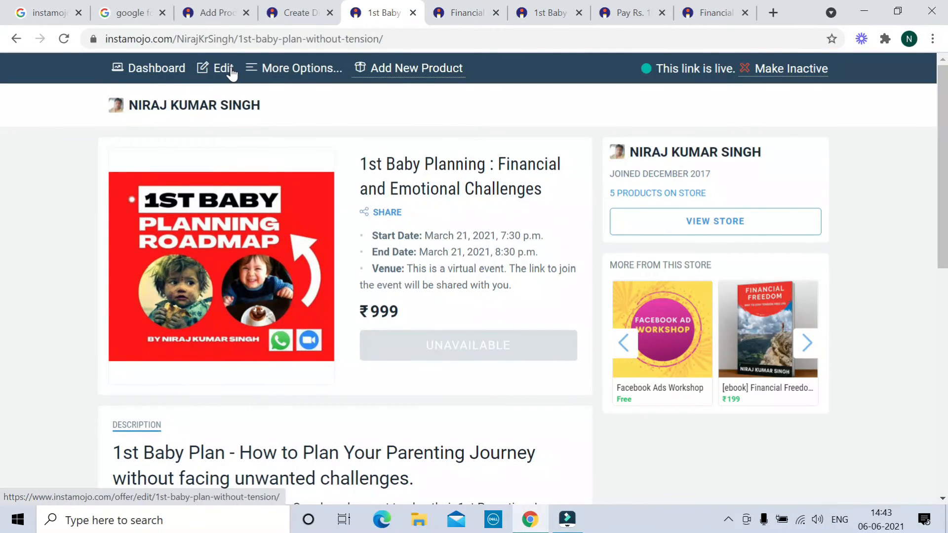
Edit the baby planning event and set its start date to June 16, 2021
click(230, 70)
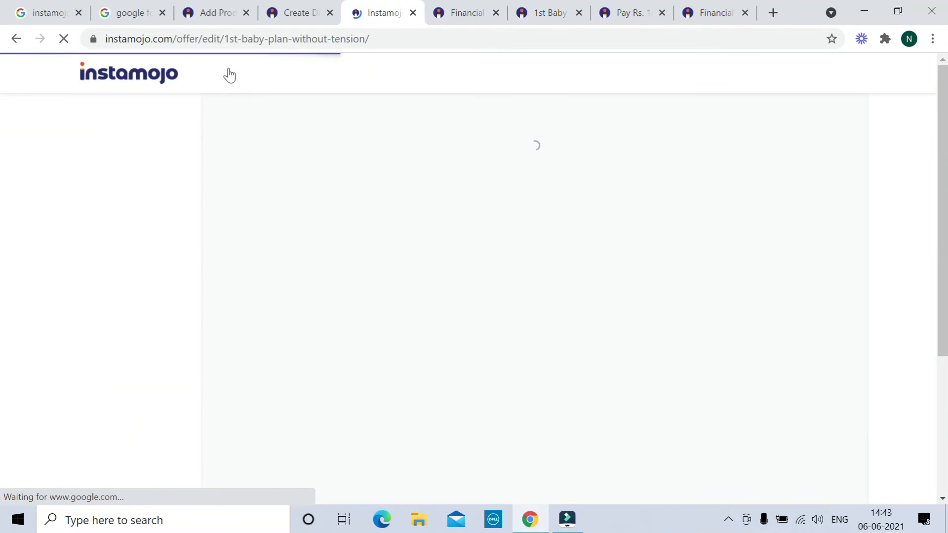
scroll(432, 356, down, 10)
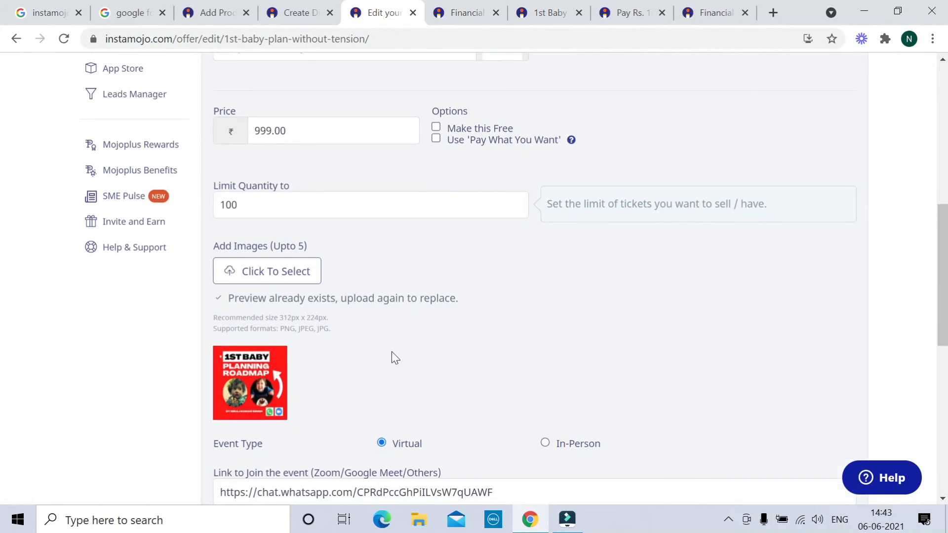
scroll(392, 351, down, 6)
click(389, 311)
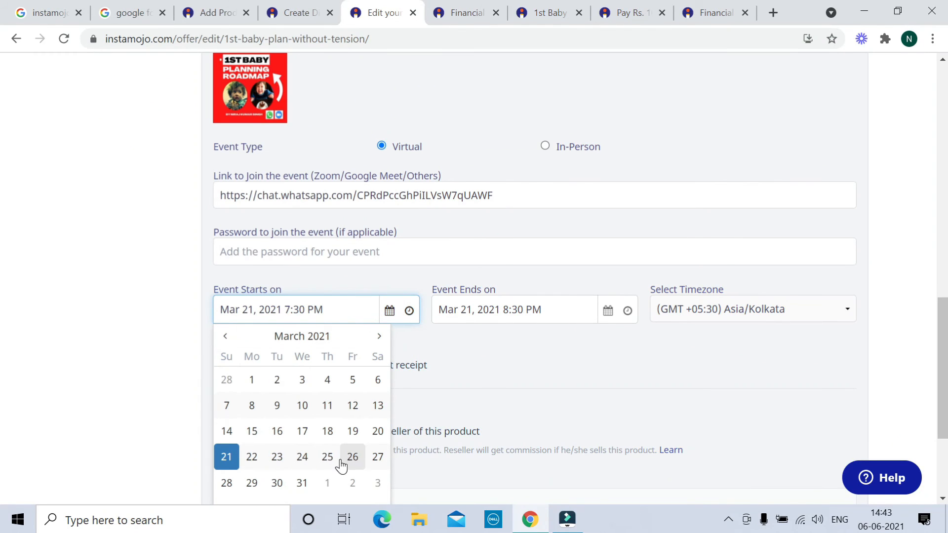
click(379, 340)
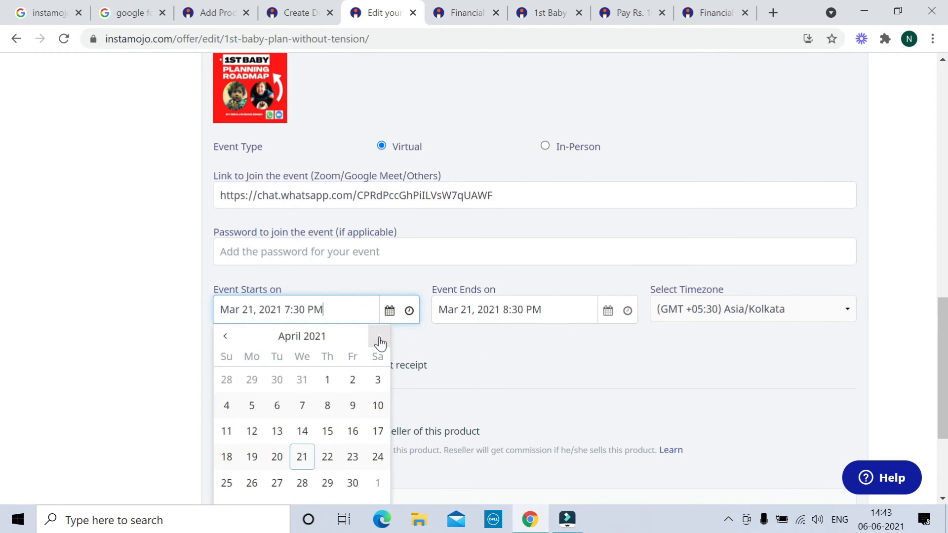
click(379, 338)
click(379, 338)
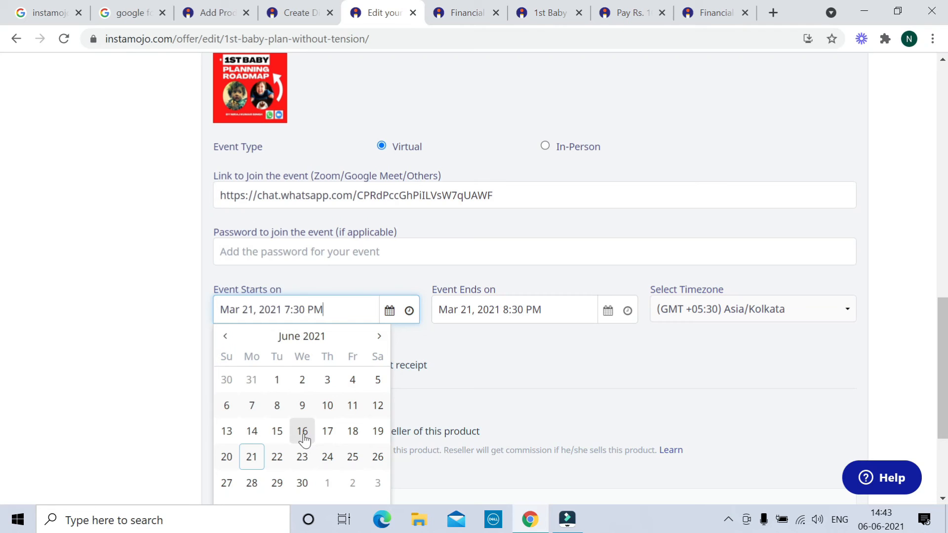
click(303, 435)
Set the event end date to June 18, 2021 and save the event
click(600, 316)
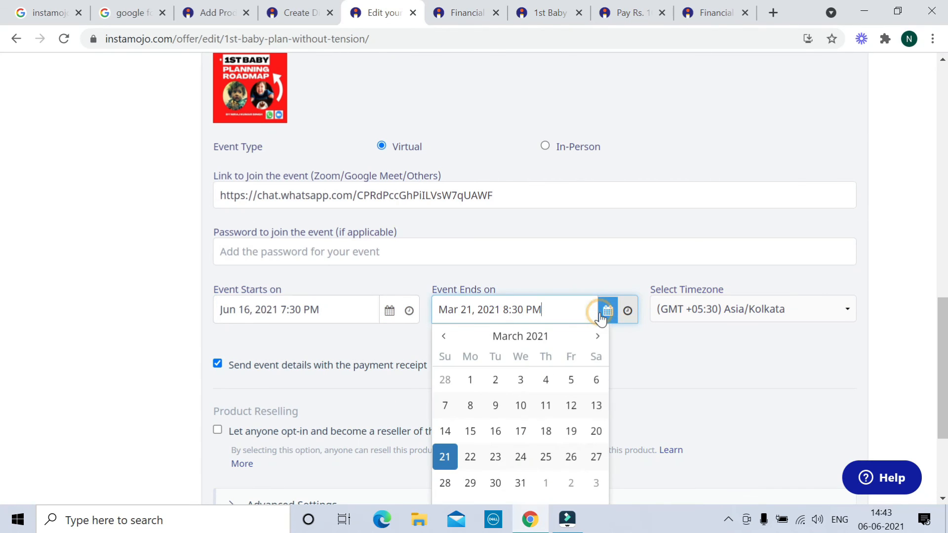
click(595, 335)
click(594, 341)
click(595, 340)
click(596, 340)
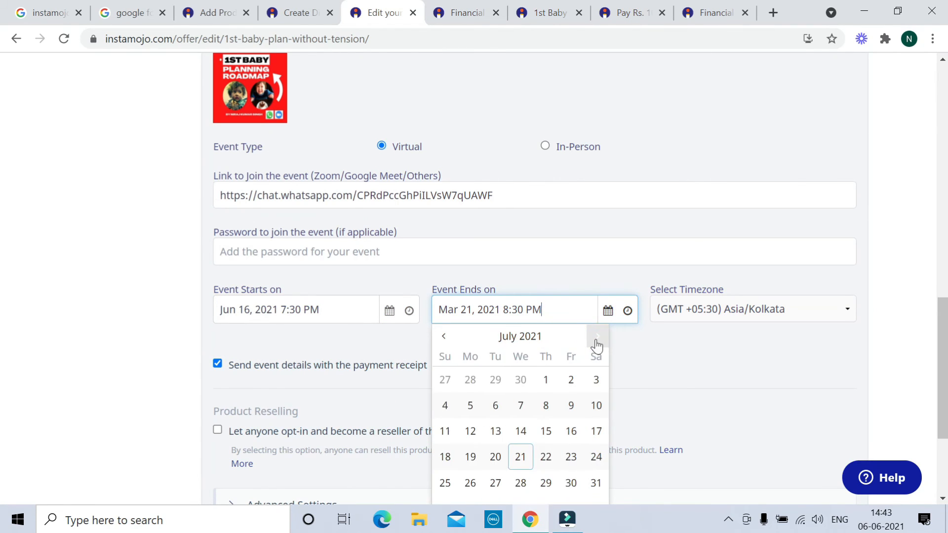
click(444, 343)
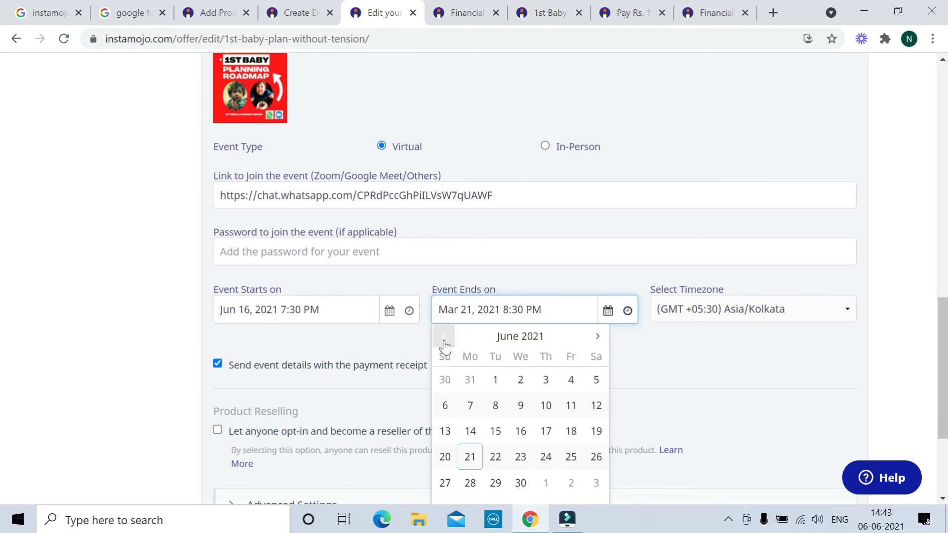
click(570, 431)
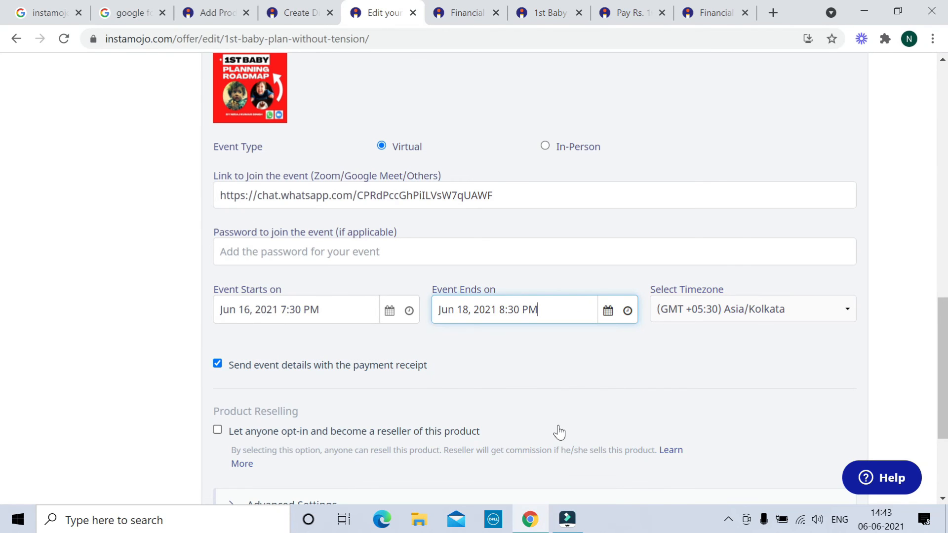
scroll(543, 417, down, 3)
click(536, 436)
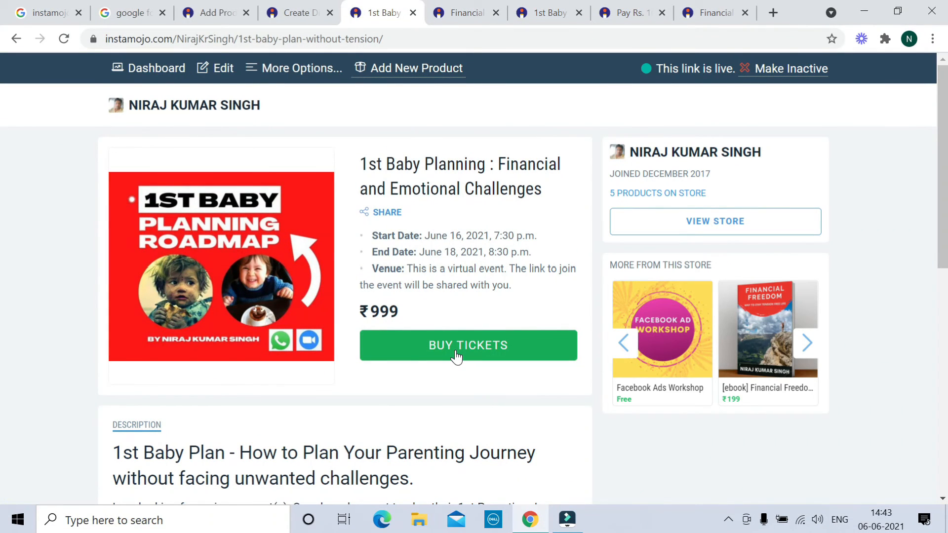
Start a ticket purchase and enter the test buyer's name, e-mail and phone number
click(457, 356)
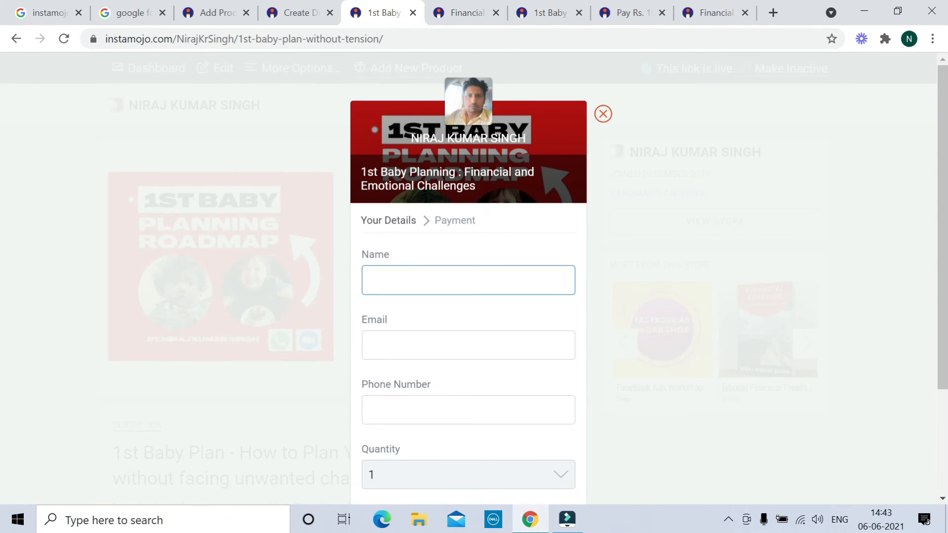
text(Niraj)
click(398, 345)
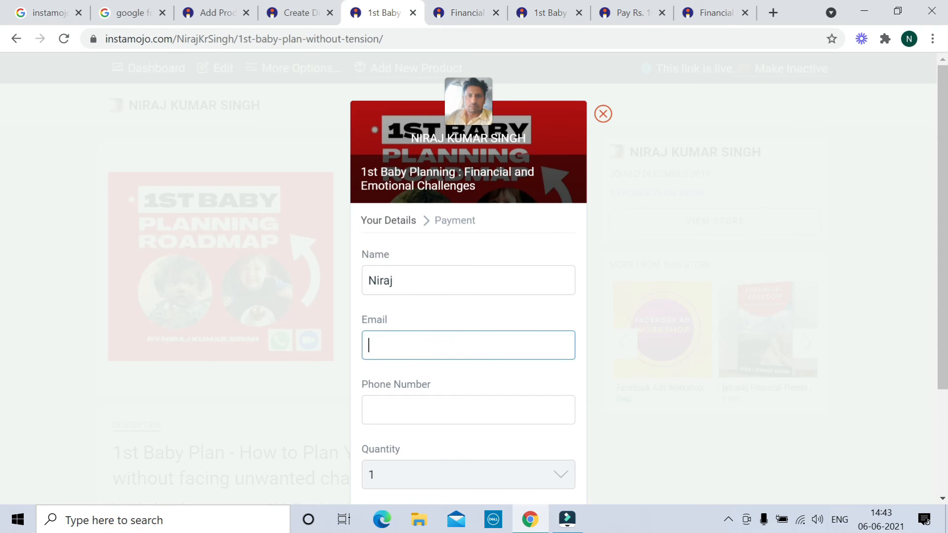
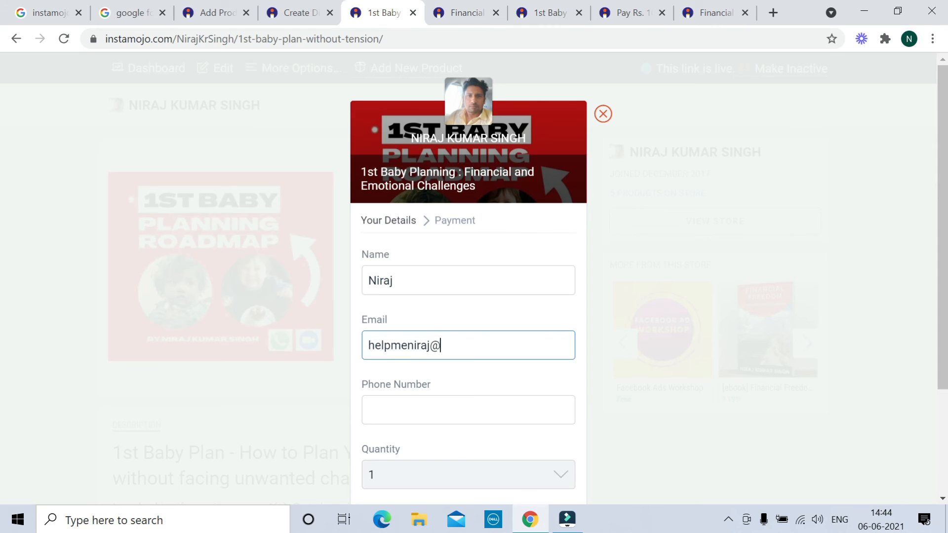
key(Tab)
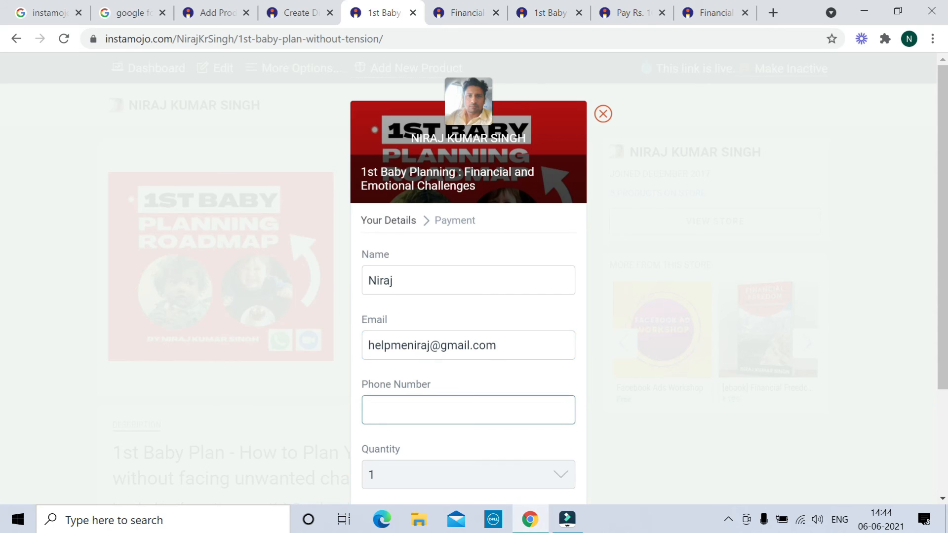
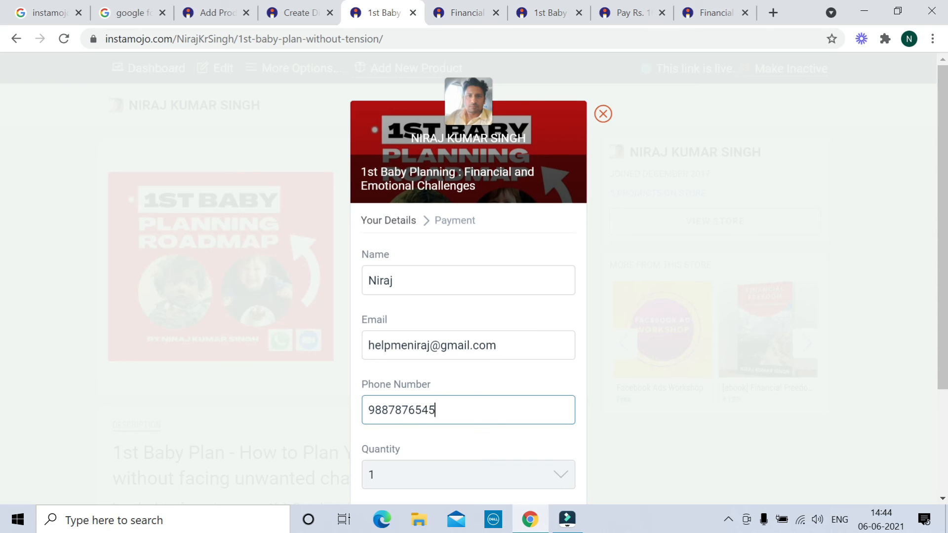
Scroll down to the Next button, then return to the ebook's Discount Codes page
scroll(527, 304, down, 2)
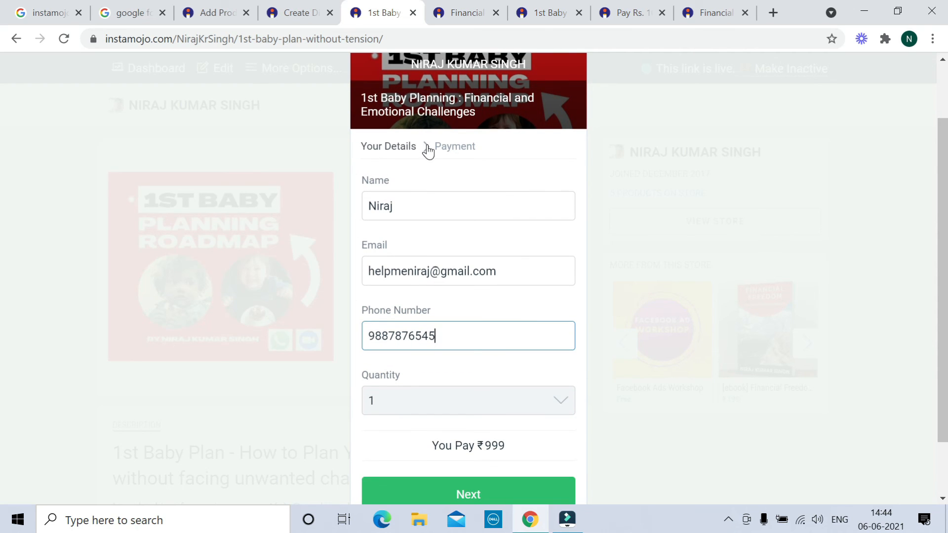
scroll(487, 182, down, 2)
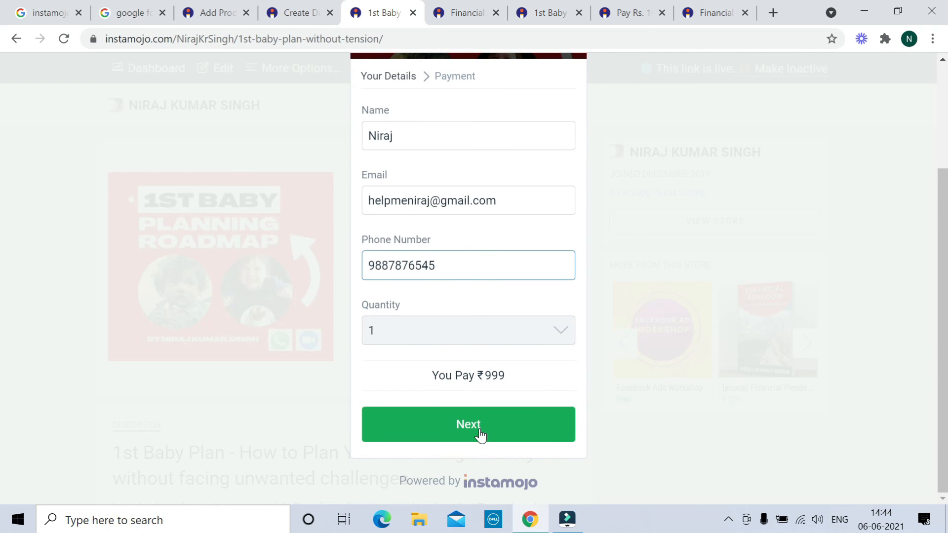
click(300, 17)
scroll(398, 242, up, 5)
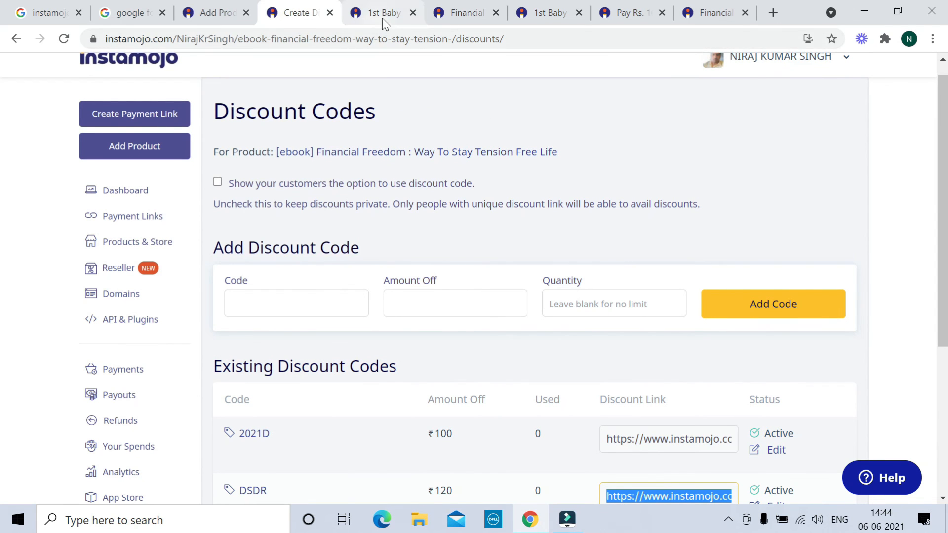
Go to the 1st Baby Planning event page and open its free claim form
click(559, 20)
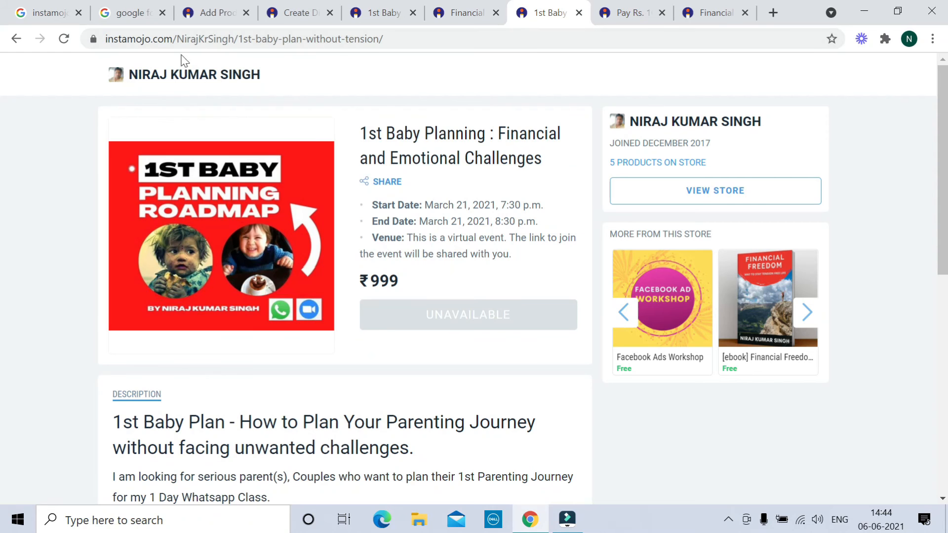
click(467, 17)
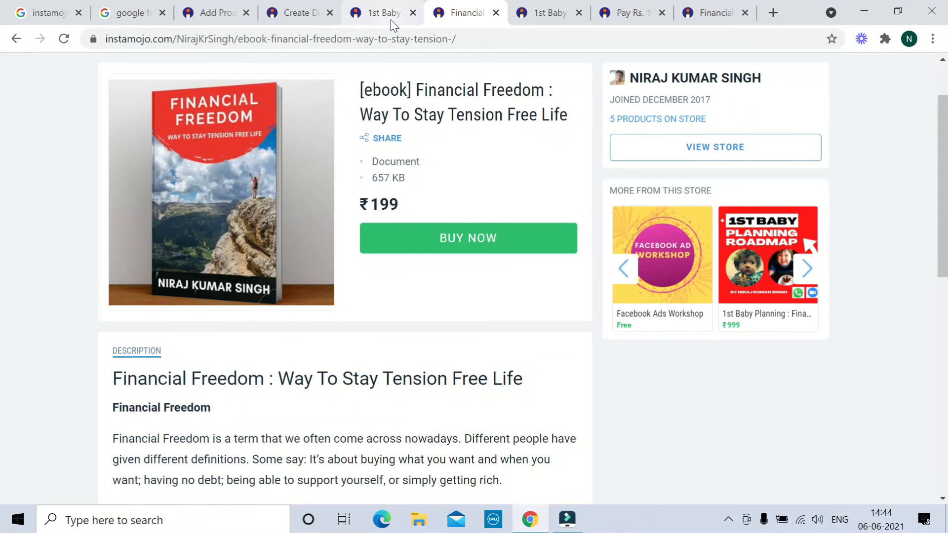
click(390, 20)
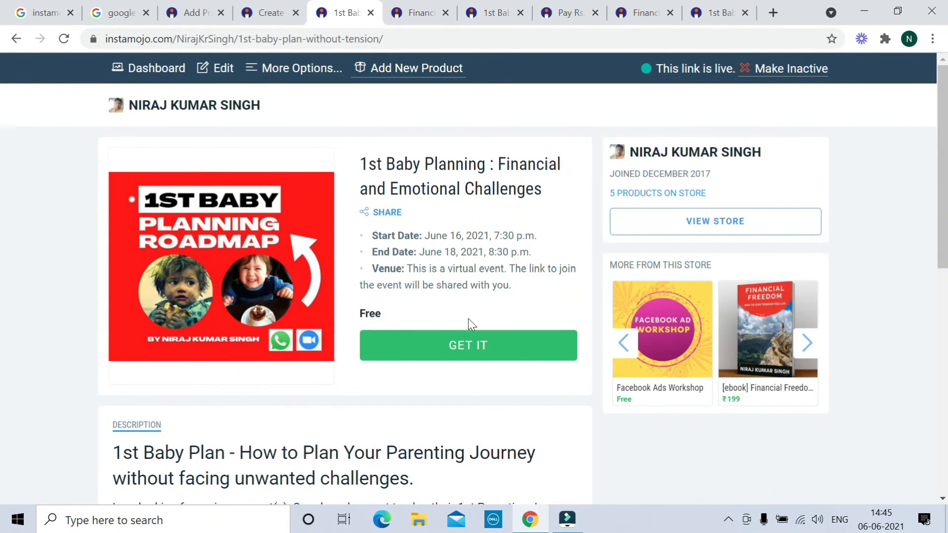
click(462, 356)
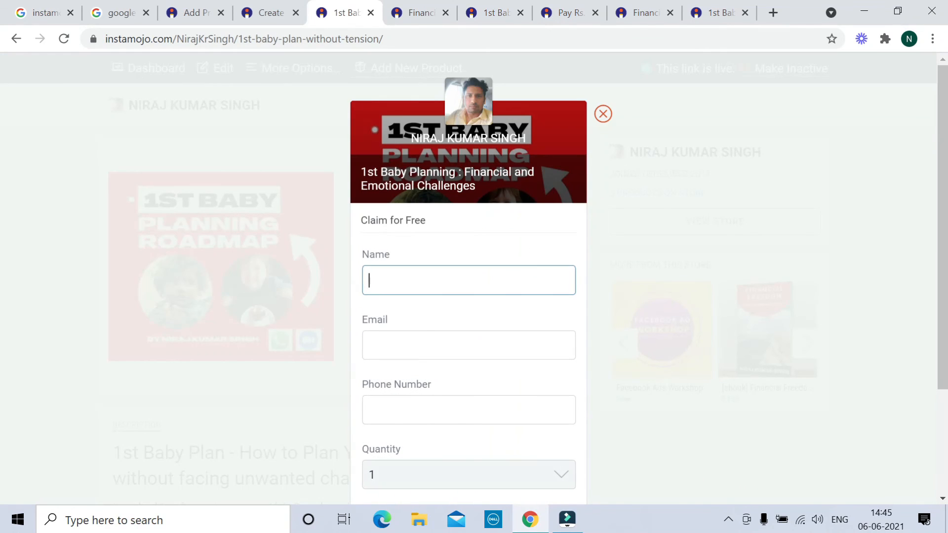
Fill in the claimant's name, e-mail and phone, correct the phone number, and claim for free
click(400, 283)
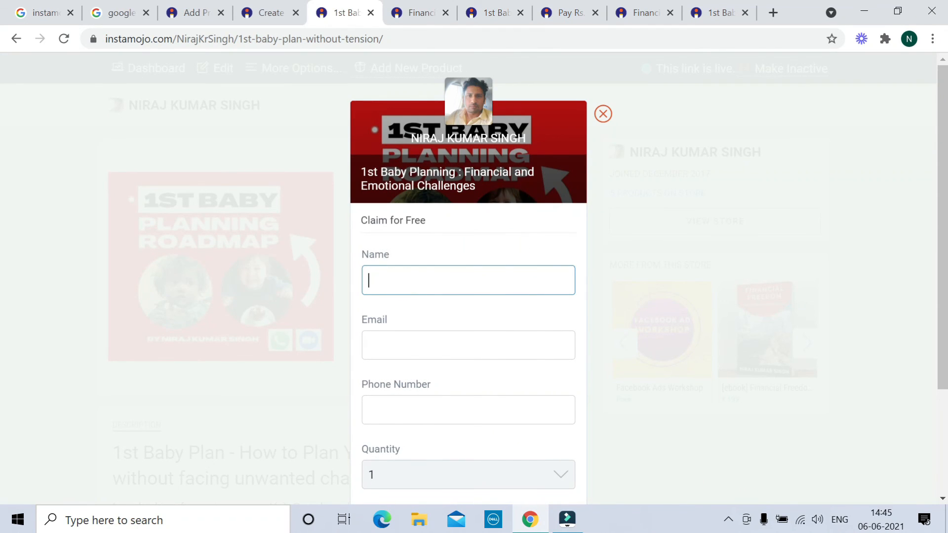
text(Niraj)
key(Tab)
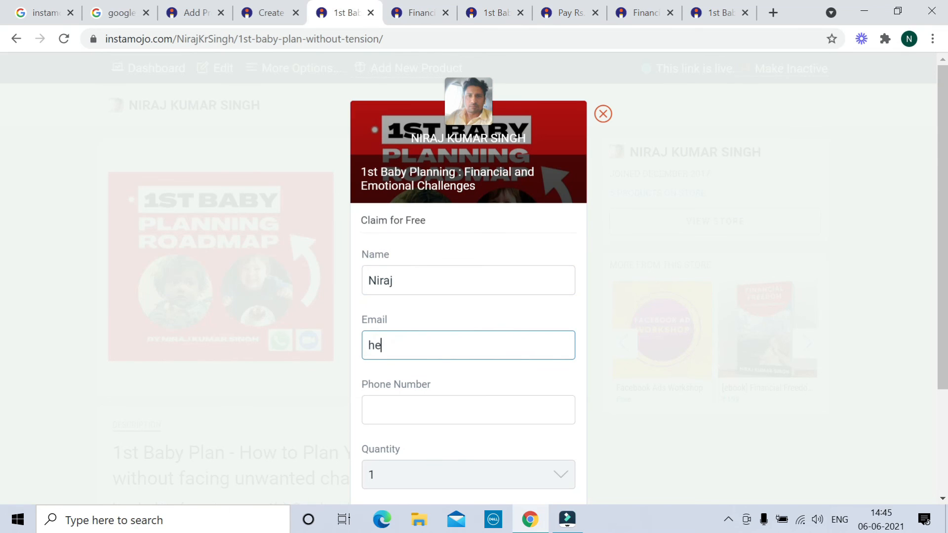
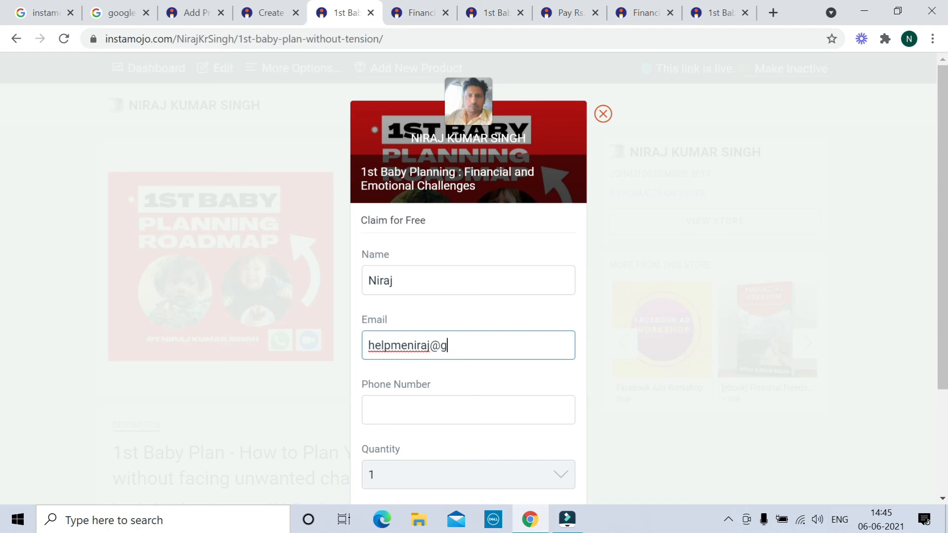
key(Tab)
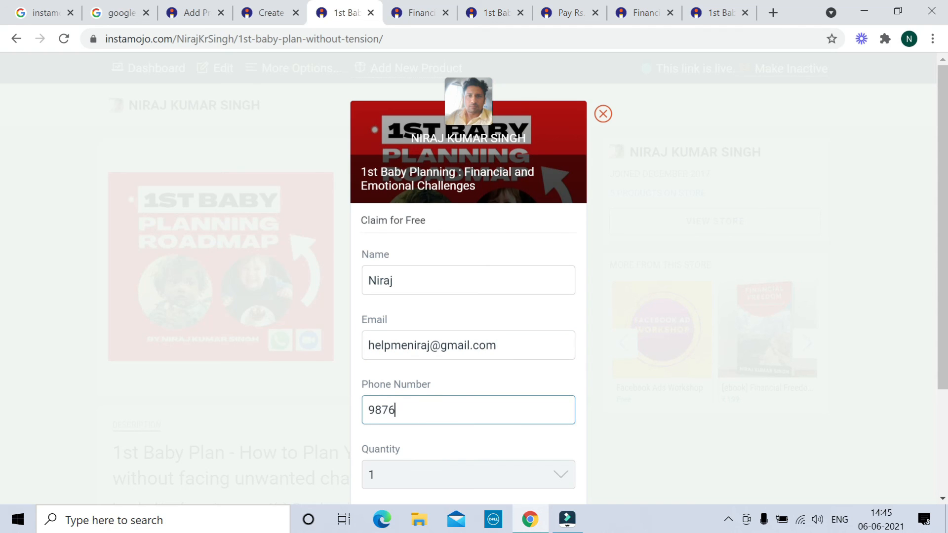
scroll(495, 345, down, 3)
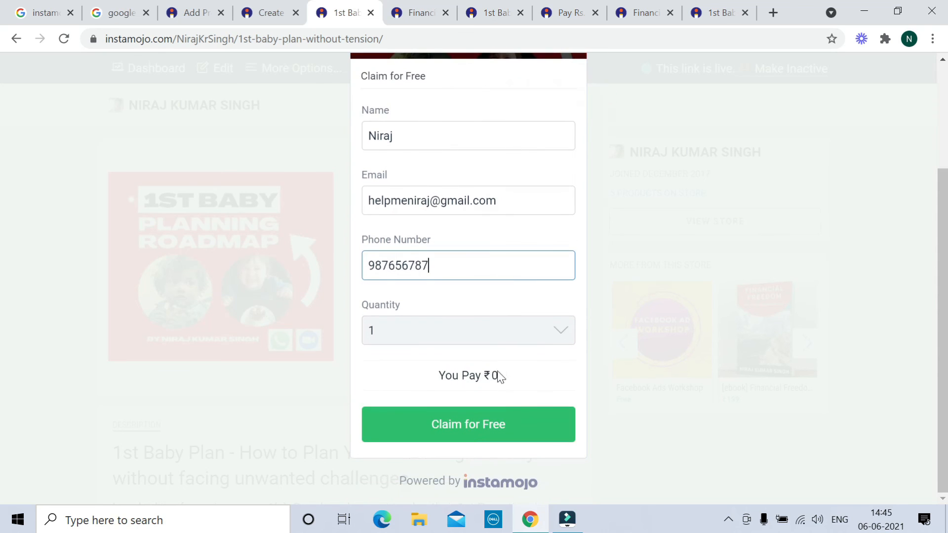
click(450, 437)
text(7)
click(470, 430)
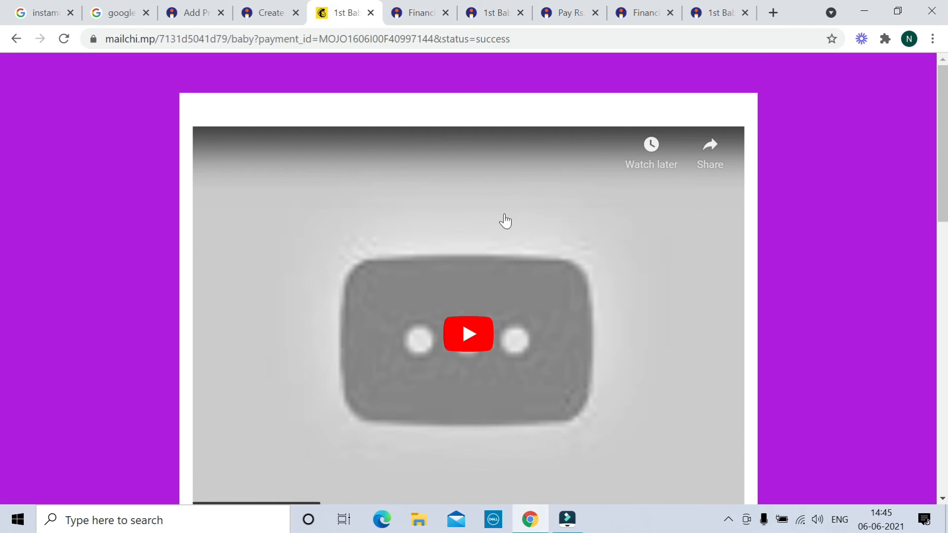
Scroll through the Mailchimp landing page and play its embedded YouTube video, which is unavailable
scroll(508, 226, down, 8)
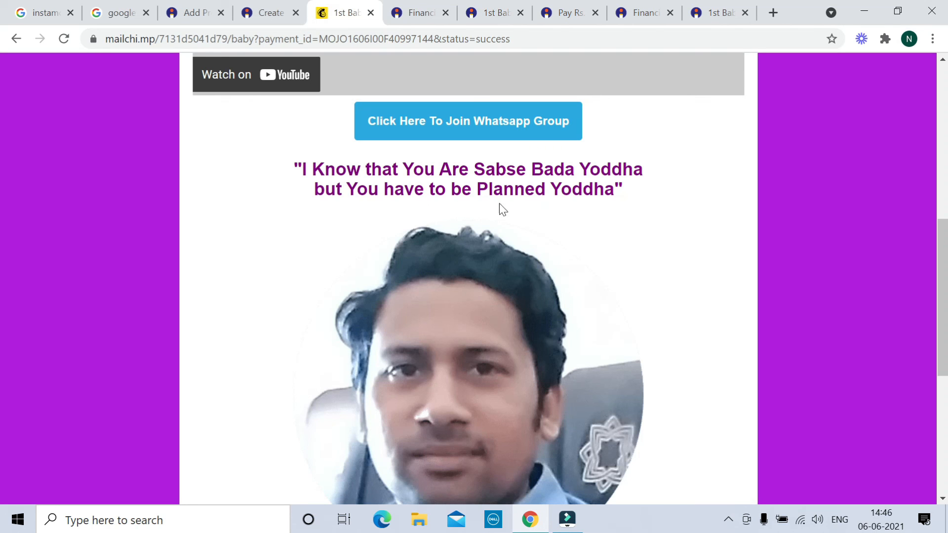
scroll(559, 213, down, 6)
scroll(558, 214, down, 1)
scroll(559, 214, up, 8)
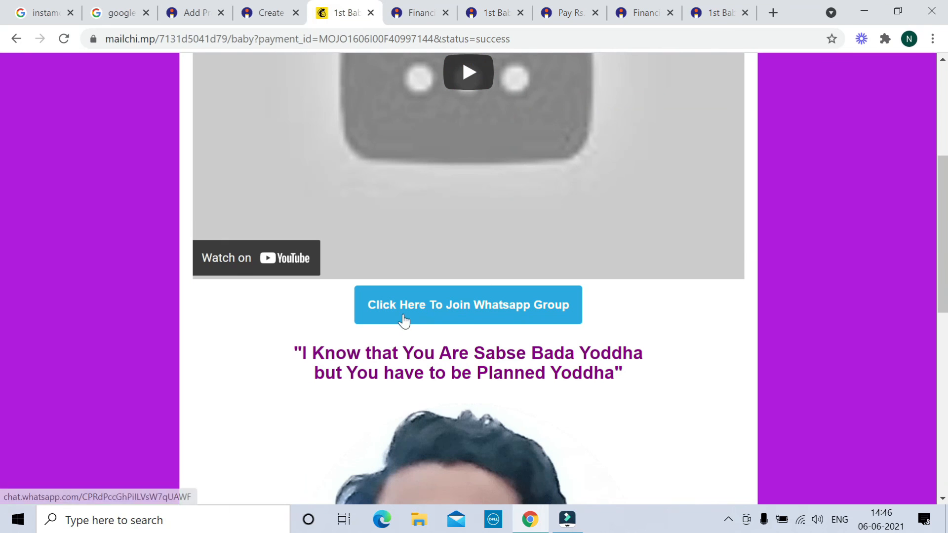
scroll(468, 260, up, 4)
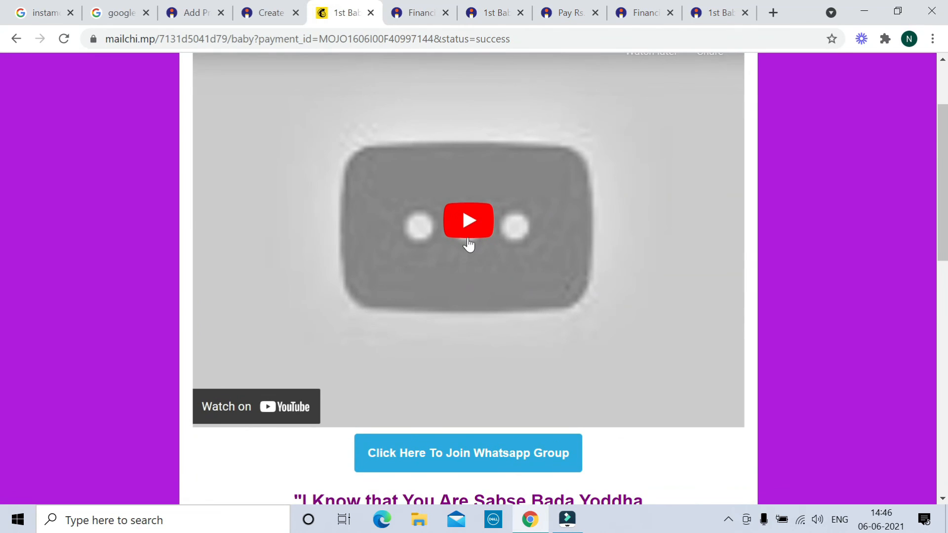
click(467, 231)
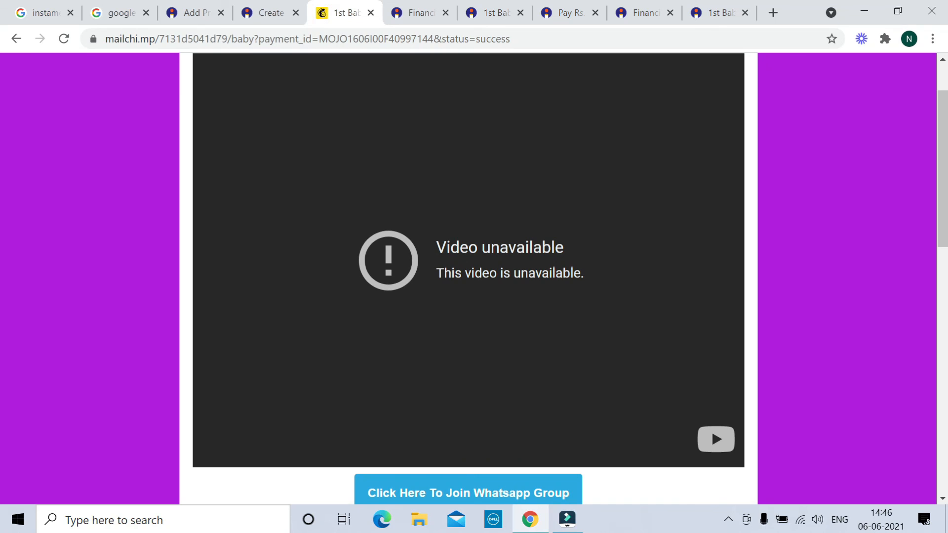
Look over the landing page again, then go back to the Instamojo discount codes tab
scroll(444, 331, up, 2)
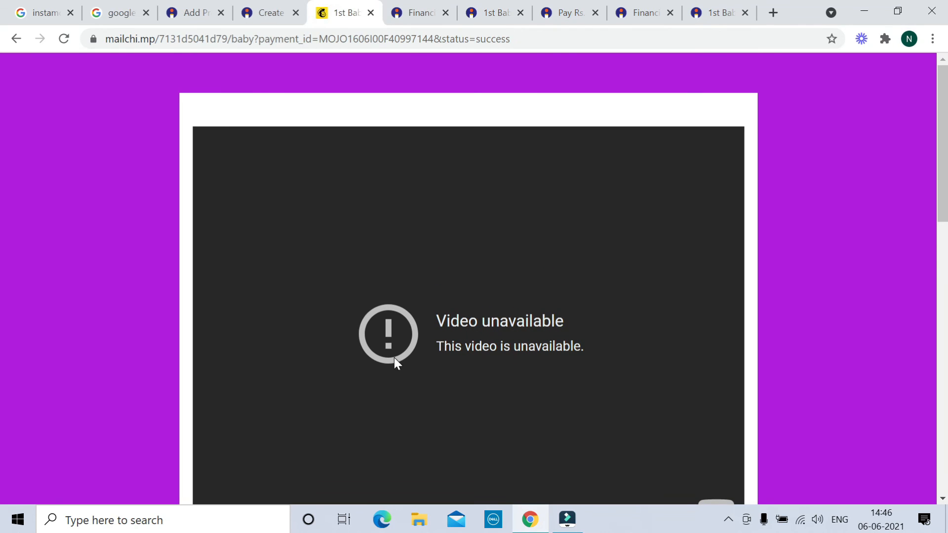
scroll(398, 356, down, 15)
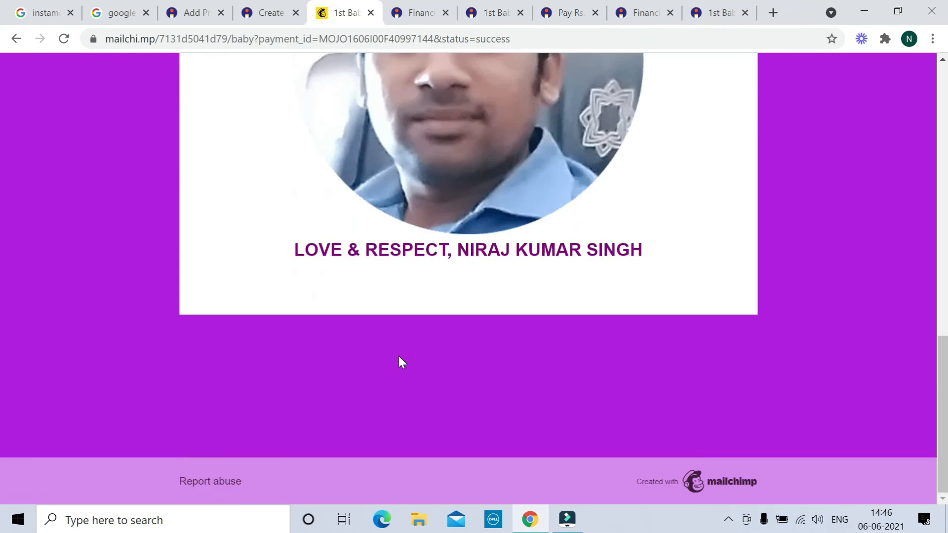
scroll(399, 356, up, 11)
scroll(399, 354, up, 4)
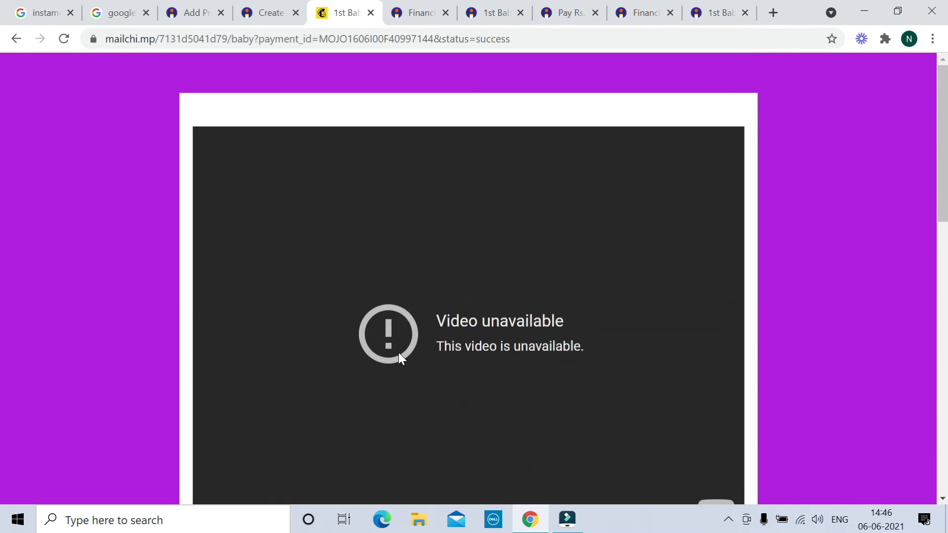
click(277, 14)
Return from the Add Product form to the Instamojo dashboard and review its 30-day overview
click(197, 13)
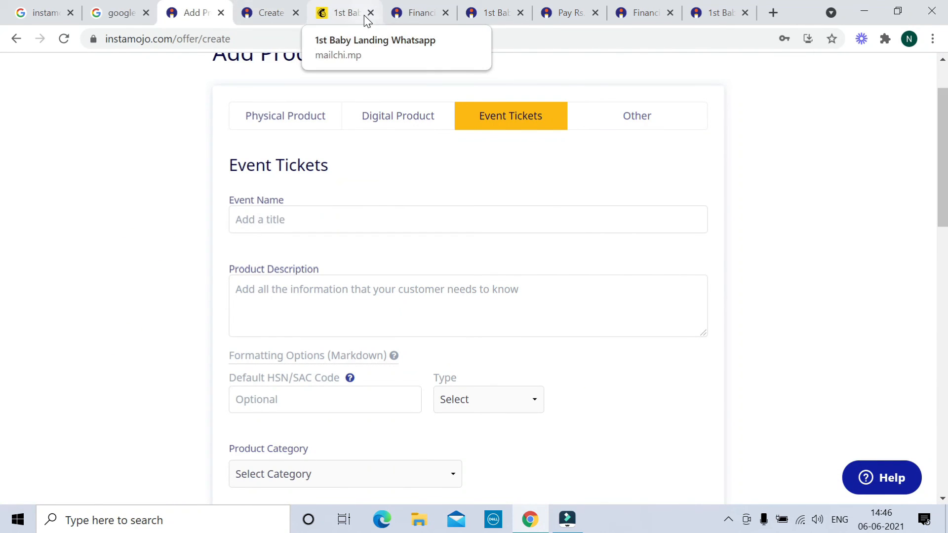
click(423, 14)
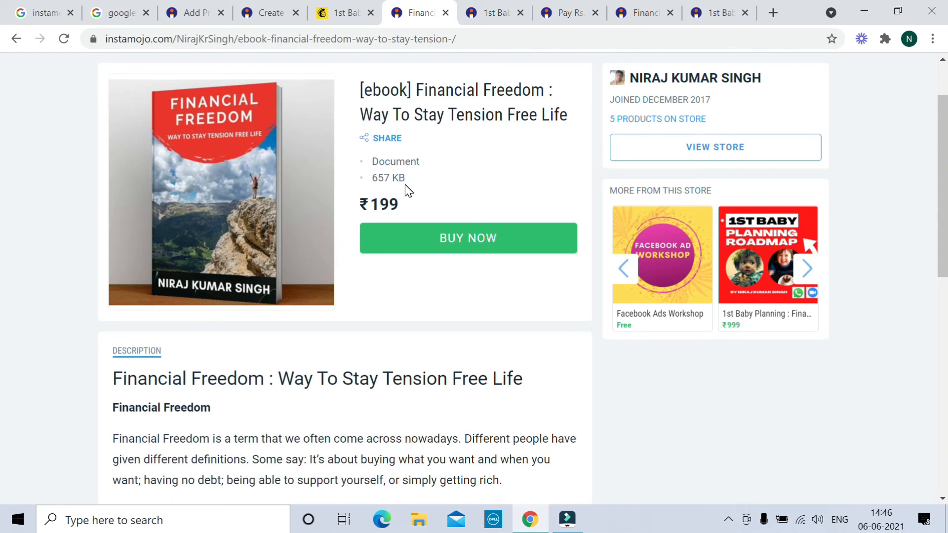
click(191, 14)
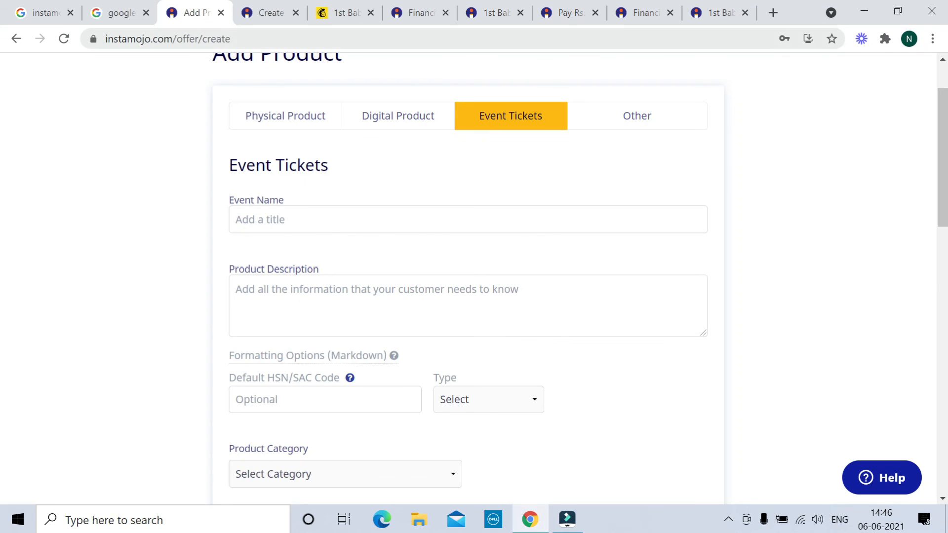
scroll(235, 99, up, 2)
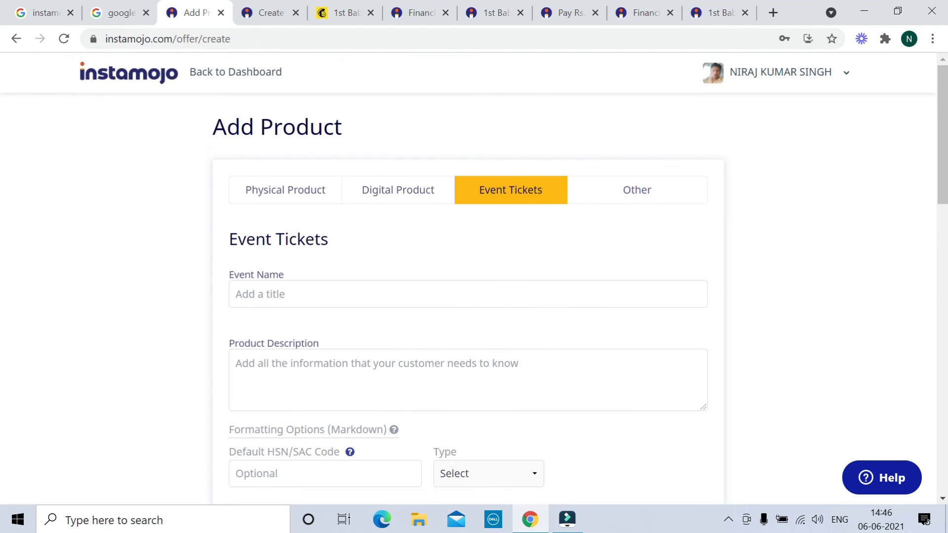
click(236, 75)
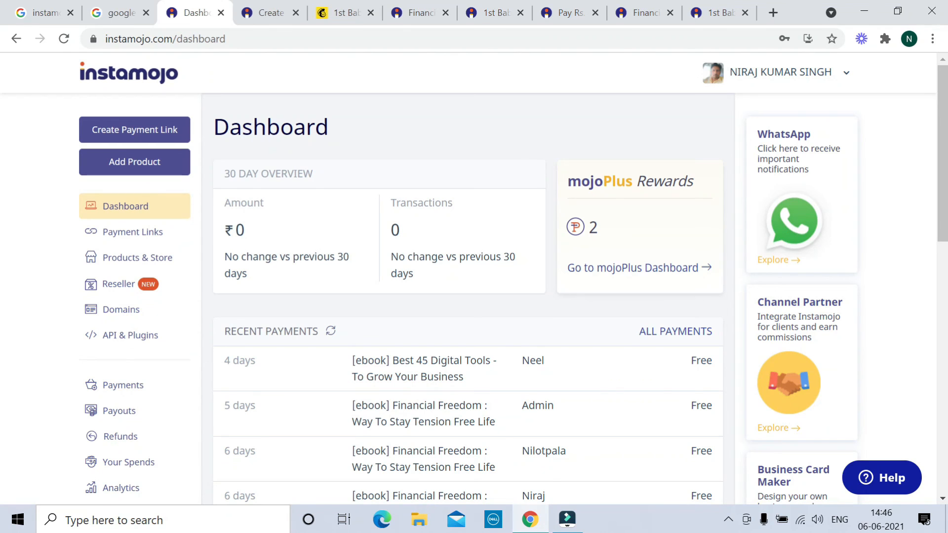
scroll(313, 179, down, 3)
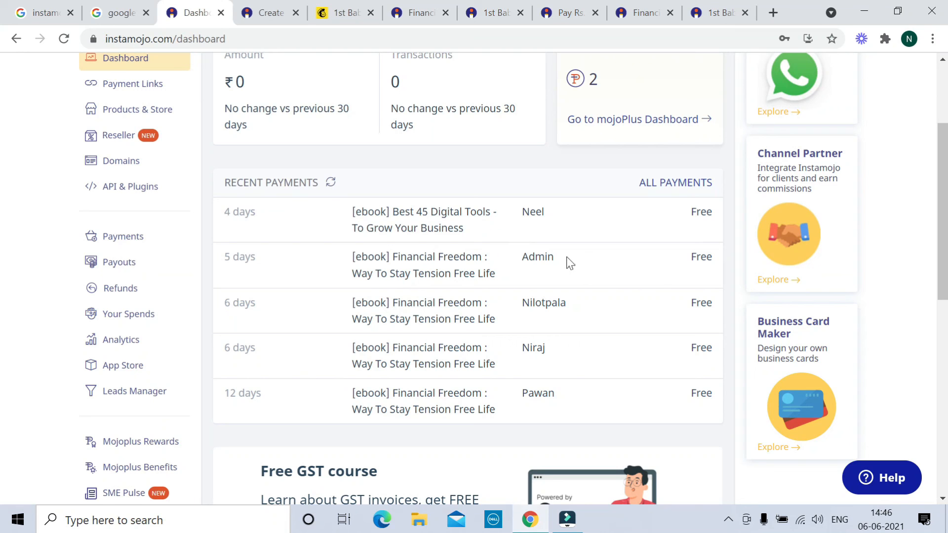
scroll(567, 373, up, 3)
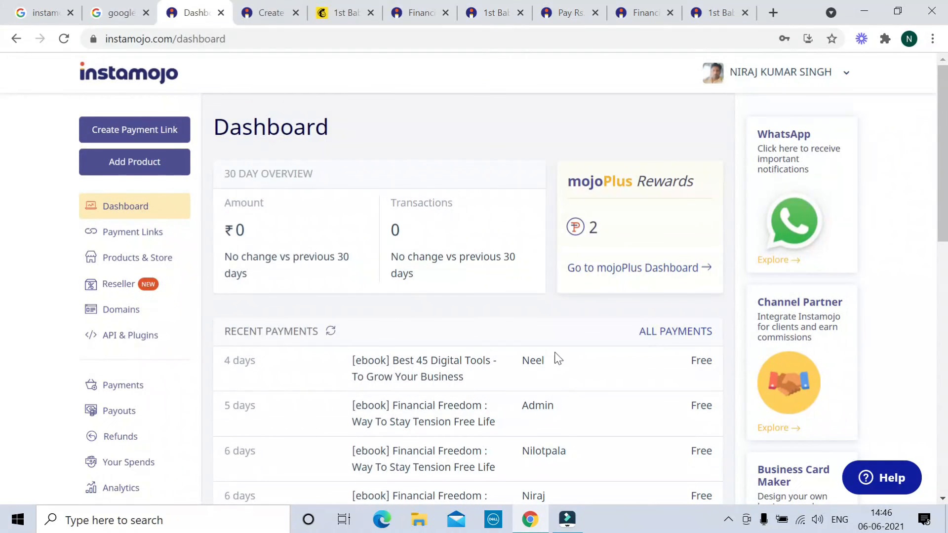